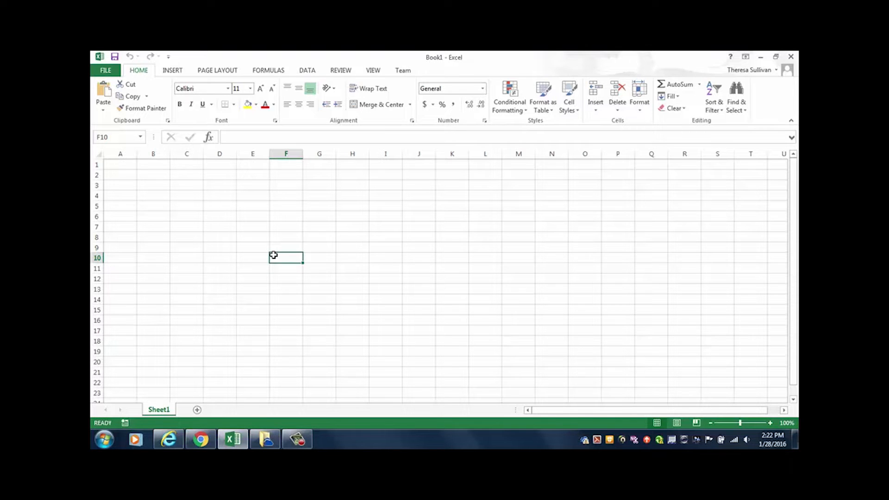
- Start a text file import at cell A1, using sample data.txt from the Montgomery County Community College OneDrive folder
left_click(133, 165)
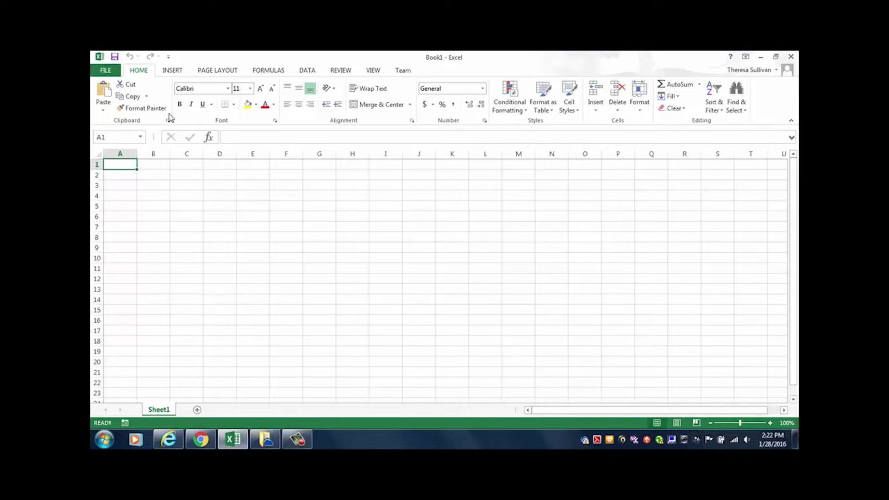
left_click(308, 71)
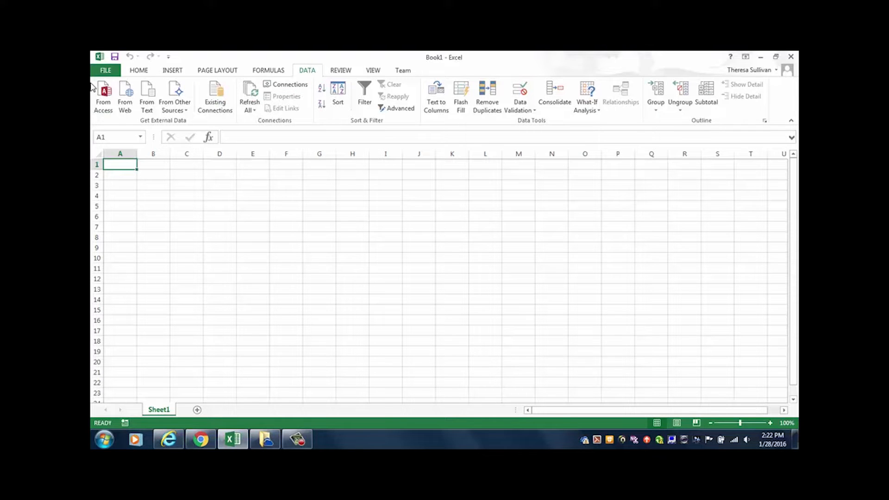
left_click(147, 98)
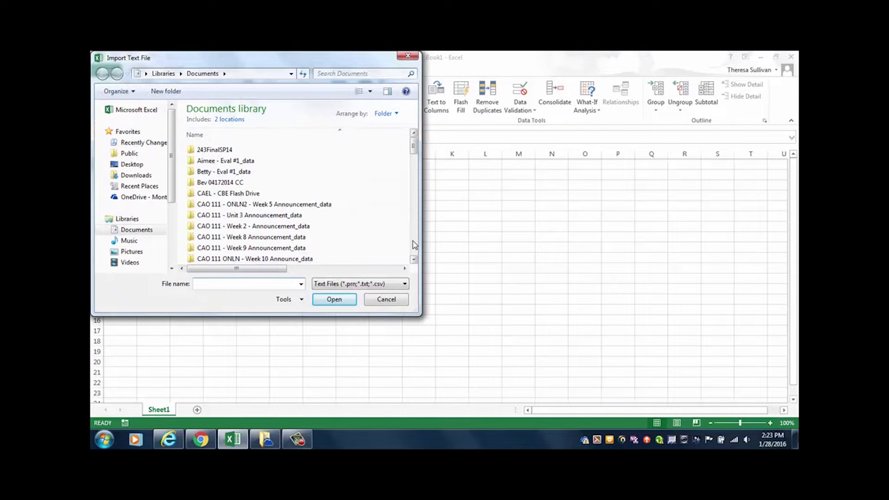
left_click(142, 197)
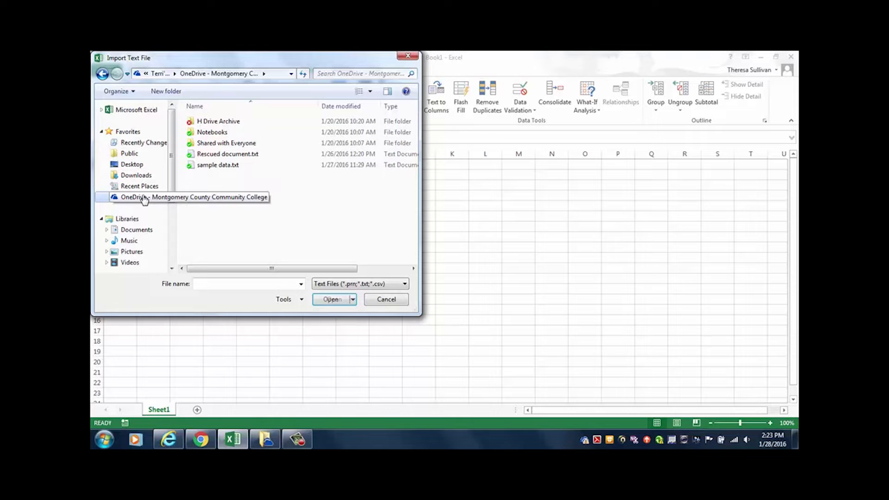
double_click(217, 167)
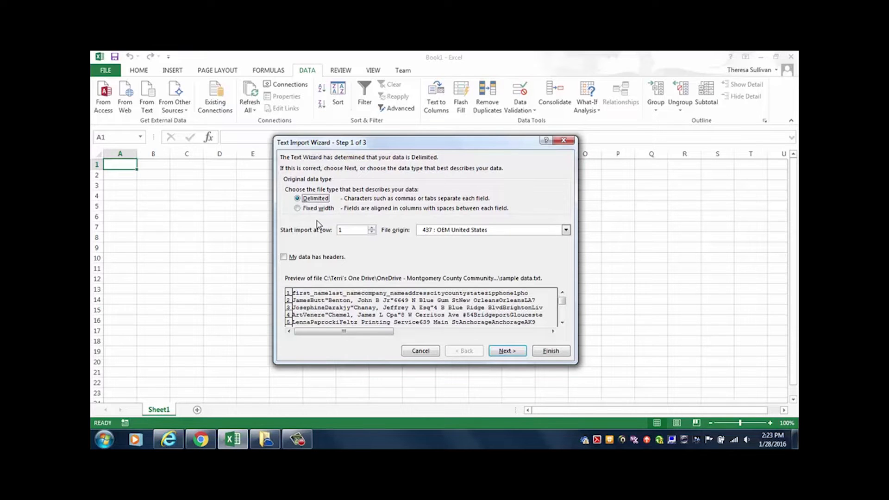
- Mark the delimited data as having headers, keep Tab as the delimiter, and proceed to the column data formats
left_click(284, 258)
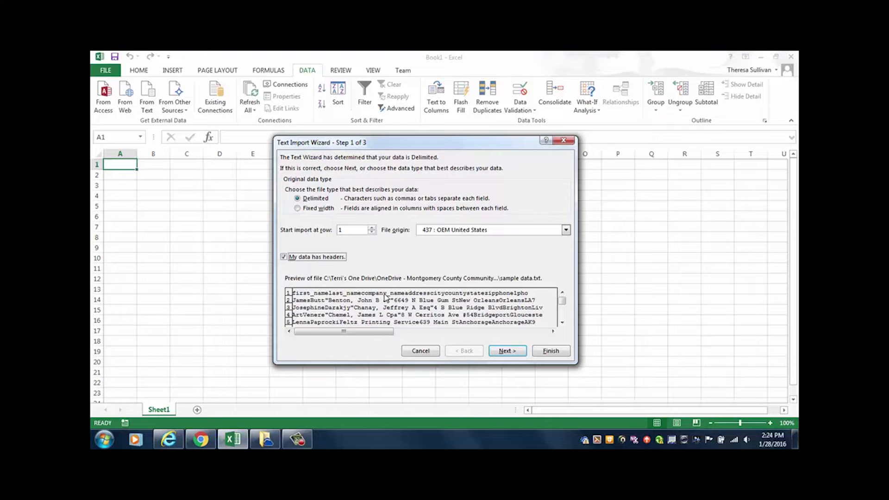
left_click(505, 352)
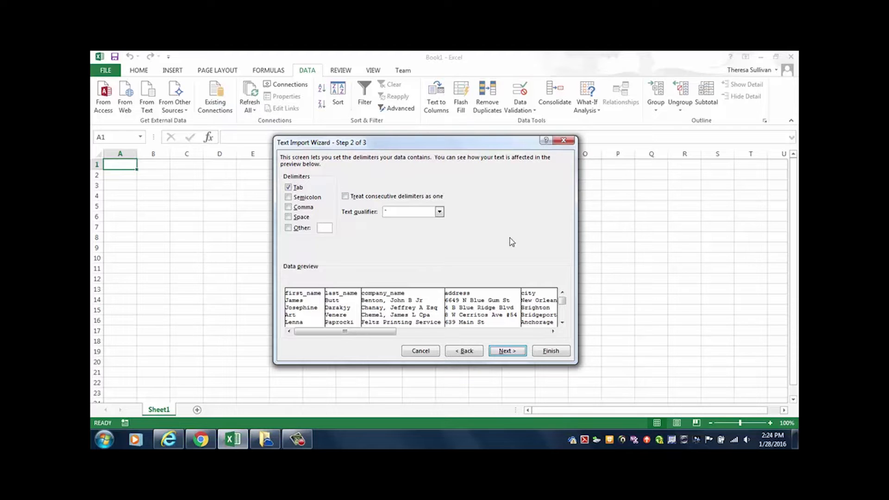
left_click(501, 352)
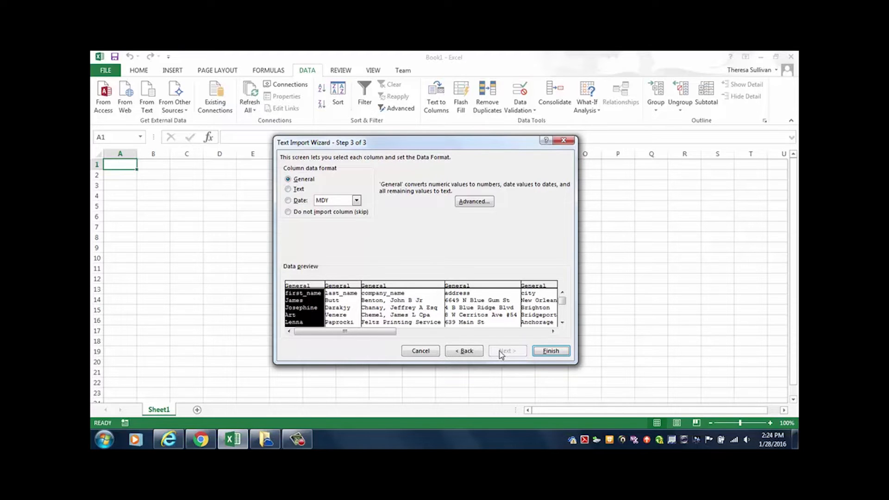
- Set the data format of the first_name, last_name, company_name and address columns to Text
left_click(288, 189)
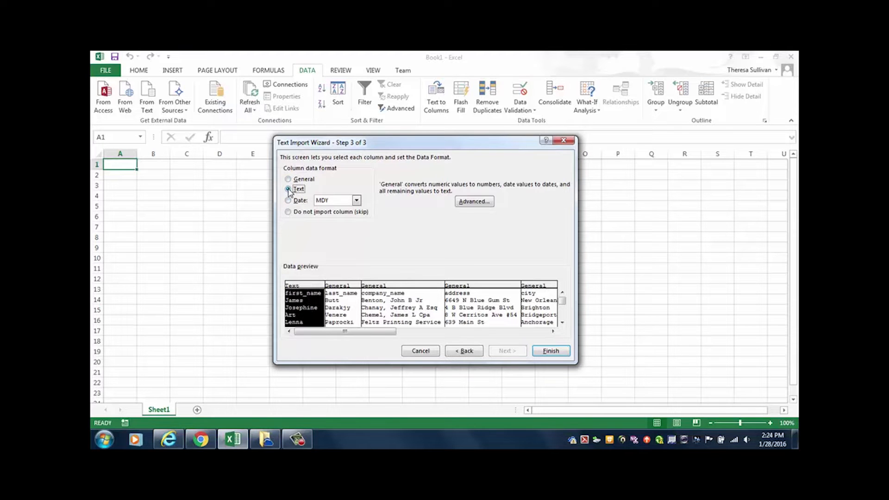
left_click(345, 293)
left_click(288, 188)
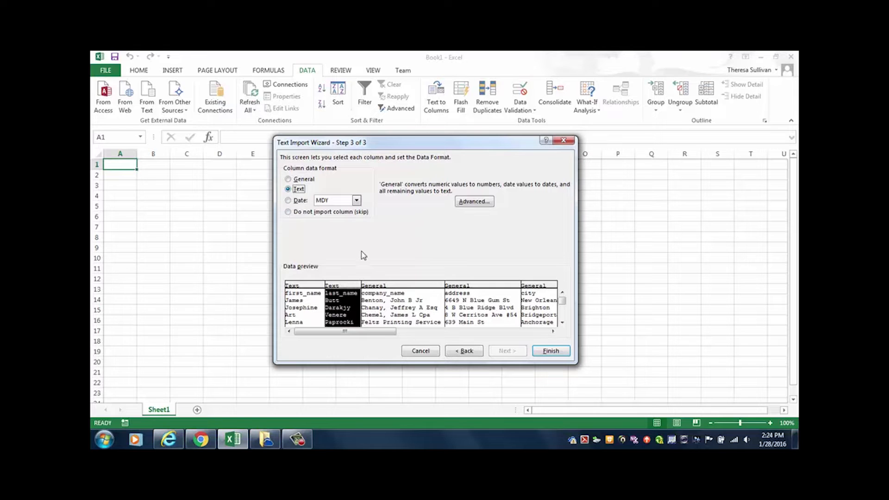
left_click(383, 297)
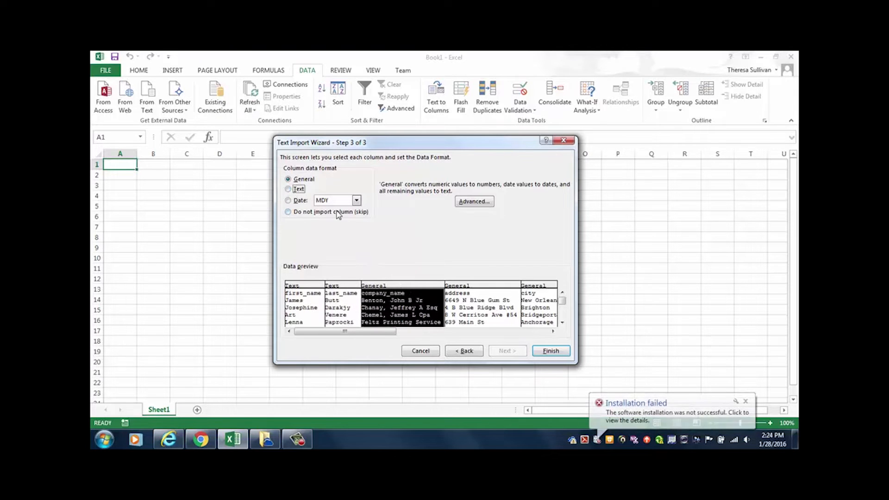
left_click(289, 189)
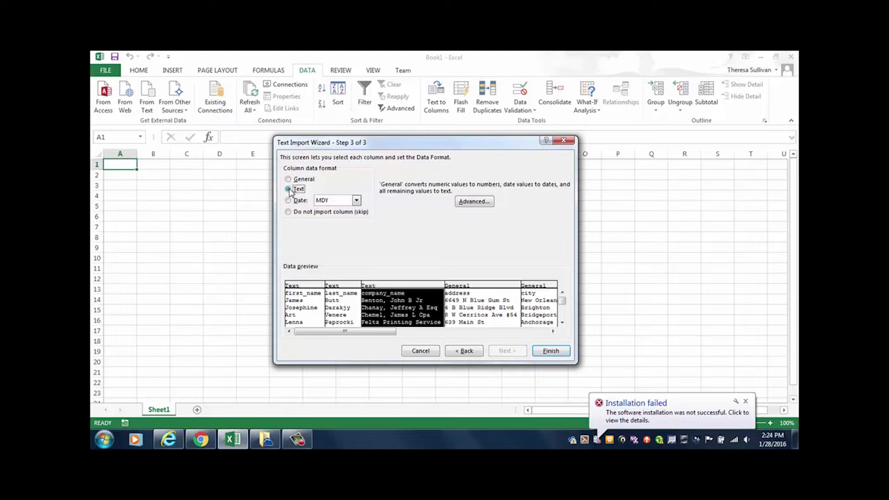
left_click(467, 287)
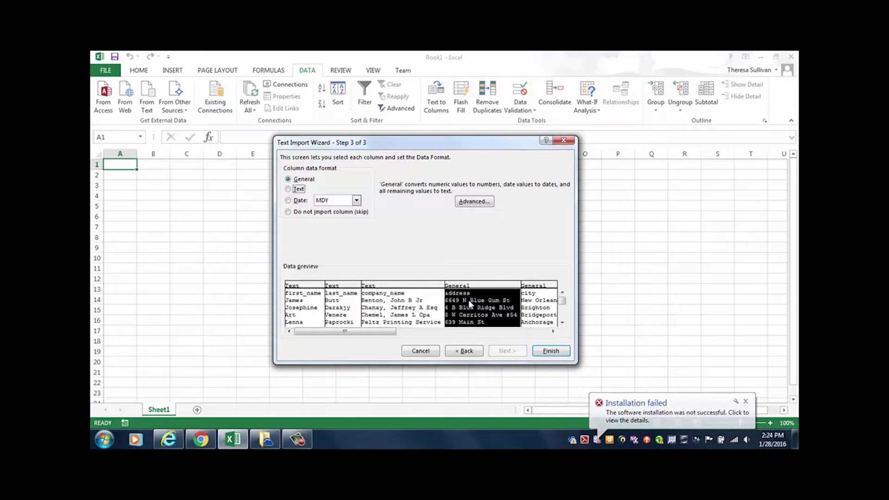
left_click(289, 189)
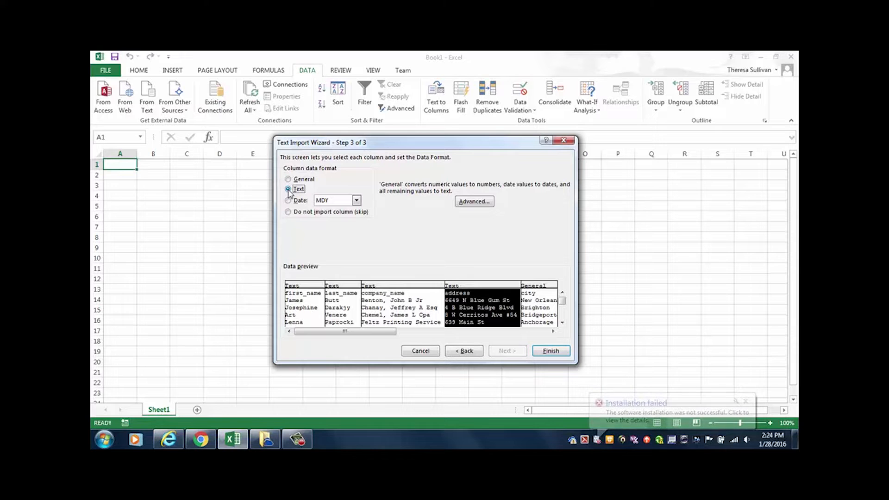
- Set the data format of the city, county, state and zip columns to Text
left_click(554, 331)
left_click(554, 331)
left_click(554, 332)
left_click(554, 332)
left_click(554, 332)
left_click(553, 332)
left_click(553, 332)
left_click(553, 332)
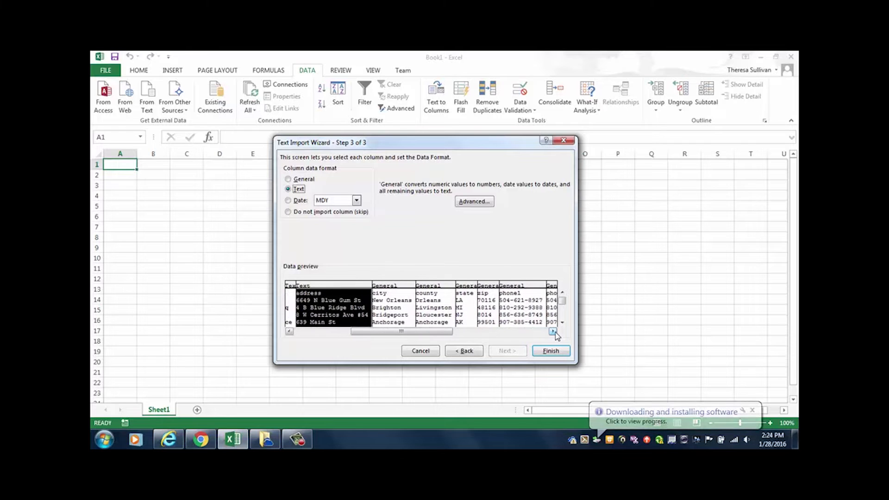
left_click(388, 299)
left_click(288, 189)
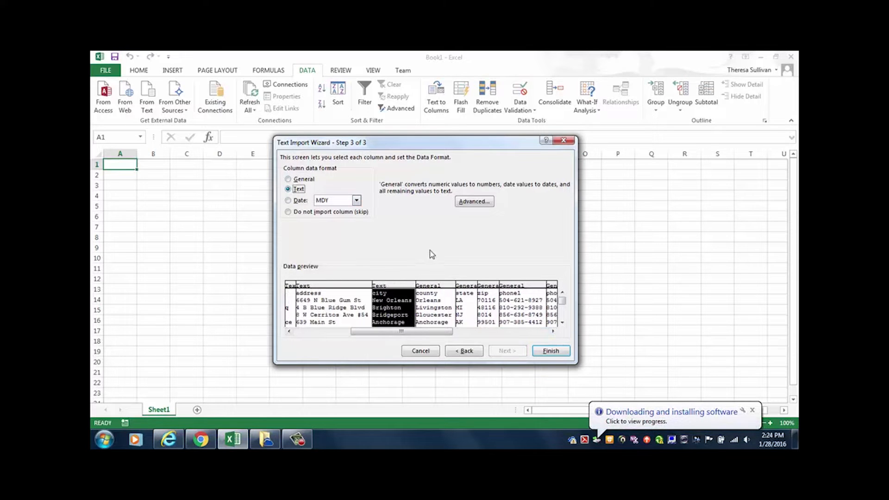
left_click(433, 301)
left_click(288, 189)
left_click(467, 309)
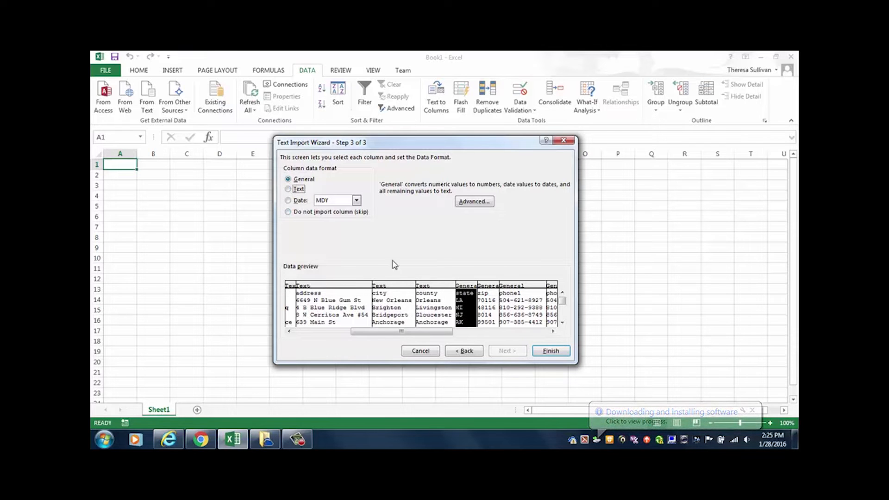
left_click(289, 189)
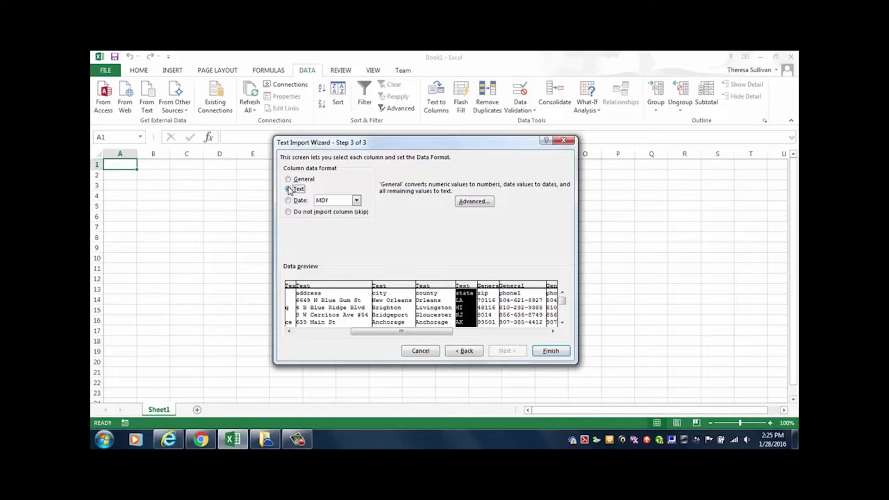
left_click(485, 310)
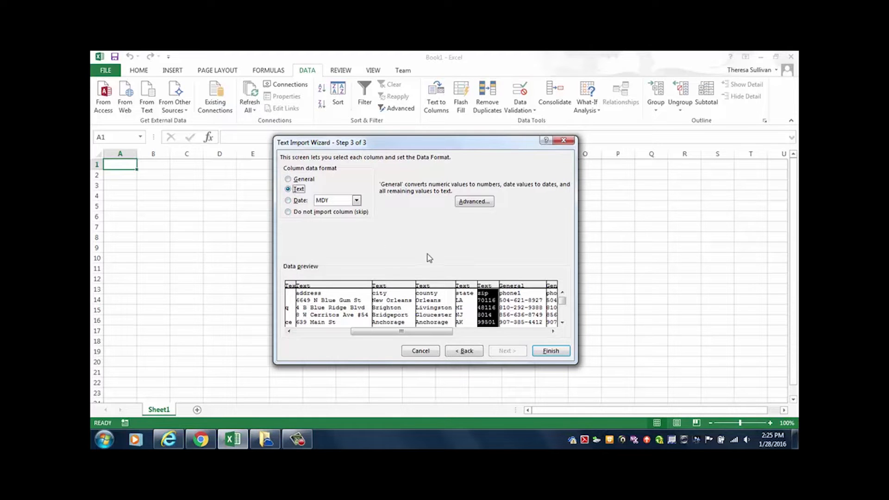
- Set the data format of the phone1, phone2 and email columns to Text
left_click(521, 311)
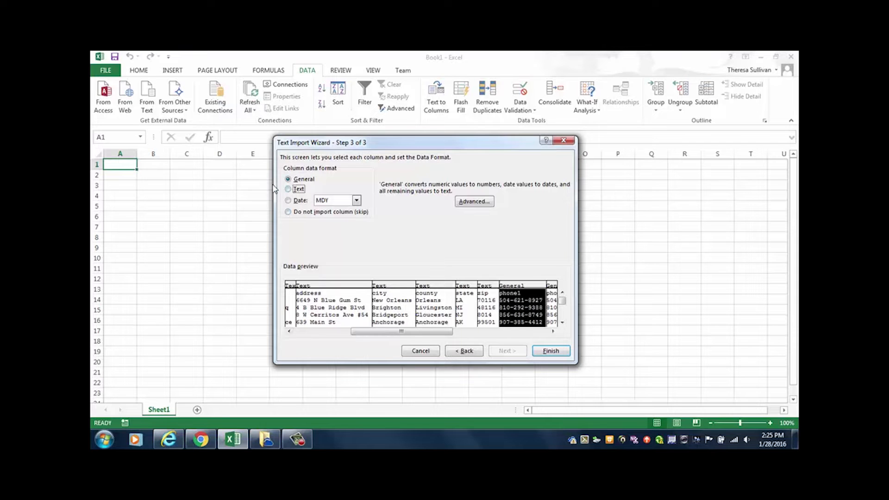
left_click(553, 332)
left_click(553, 332)
left_click(553, 331)
left_click(553, 331)
left_click(553, 332)
left_click(553, 332)
left_click(553, 332)
left_click(553, 331)
left_click(553, 331)
left_click(553, 332)
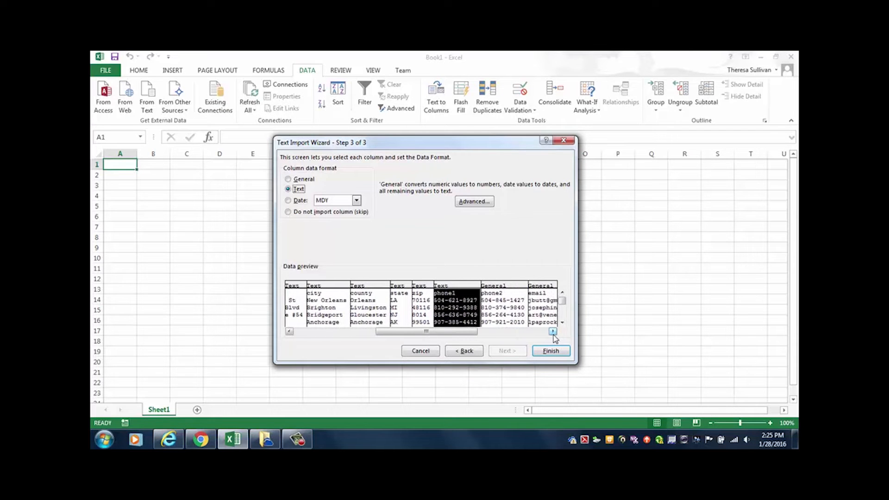
left_click(494, 297)
left_click(287, 190)
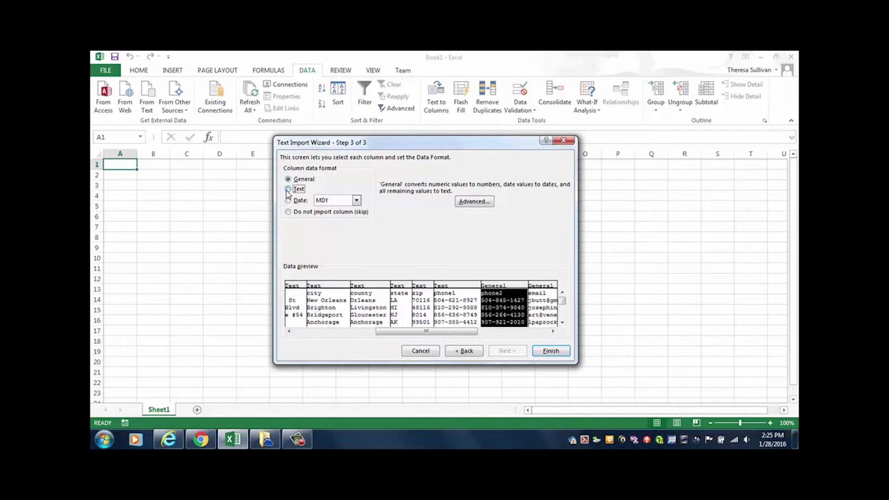
left_click(542, 308)
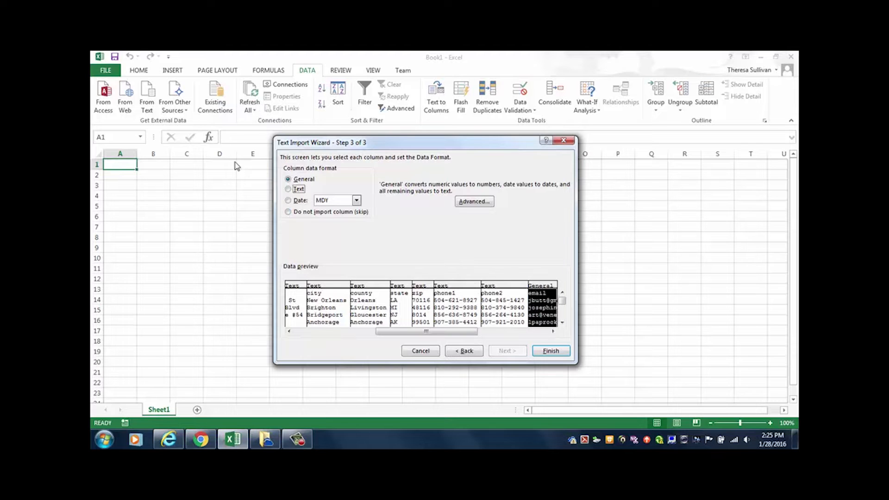
left_click(287, 190)
- Set the data format of the web column, the last one in the preview, to Text
left_click(553, 332)
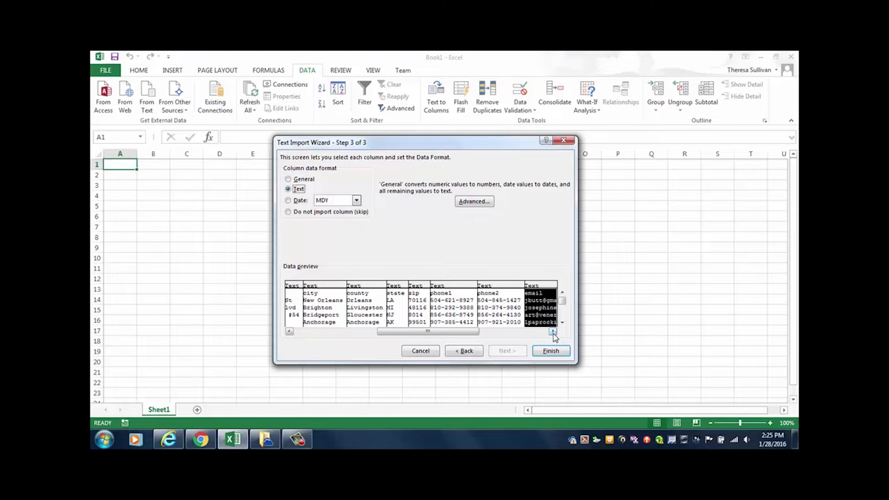
left_click(553, 332)
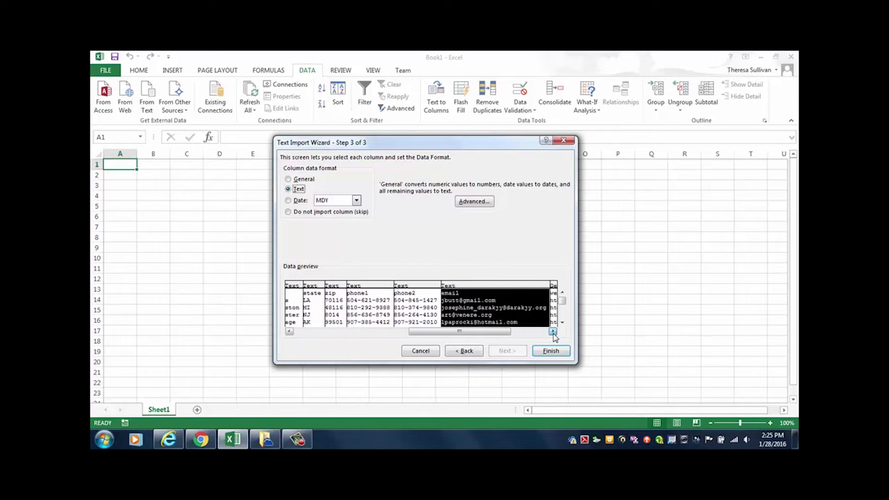
left_click(554, 332)
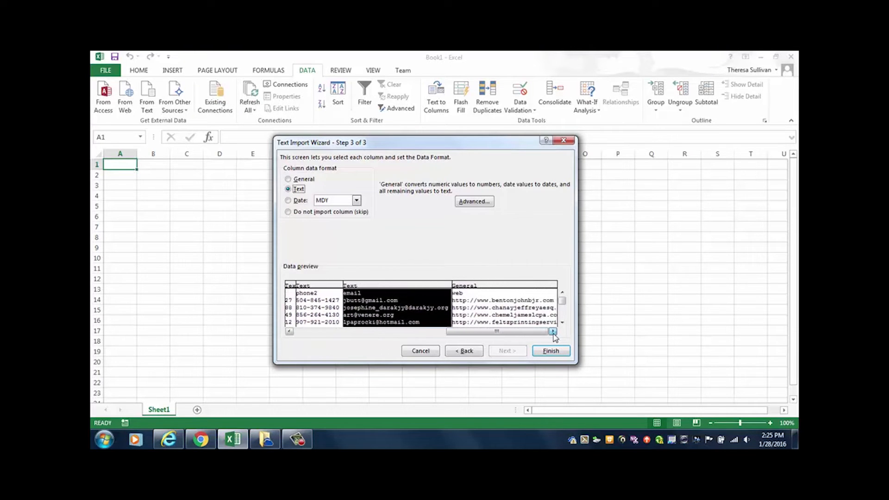
left_click(497, 302)
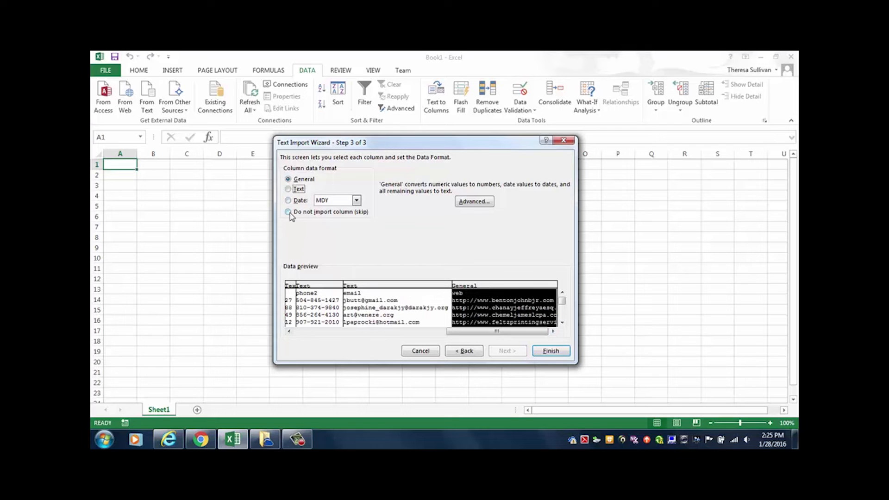
left_click(289, 189)
- Finish the text import, placing the data in the existing worksheet at cell A1
left_click(551, 351)
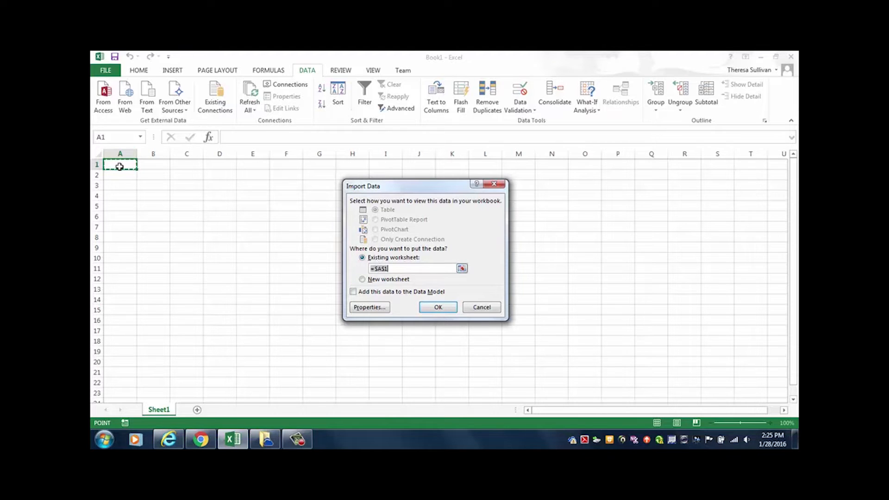
left_click(438, 307)
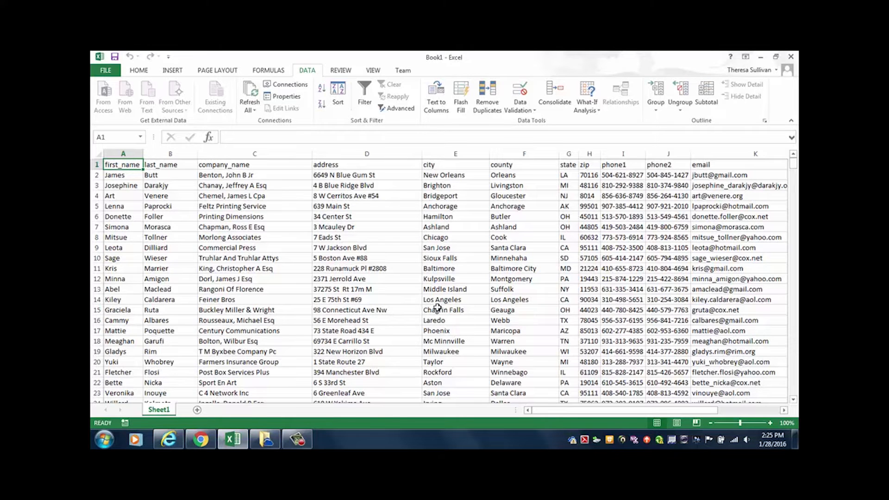
mouse_move(794, 166)
left_mouse_down()
mouse_move(797, 321)
mouse_move(794, 163)
left_mouse_up()
left_click(119, 196)
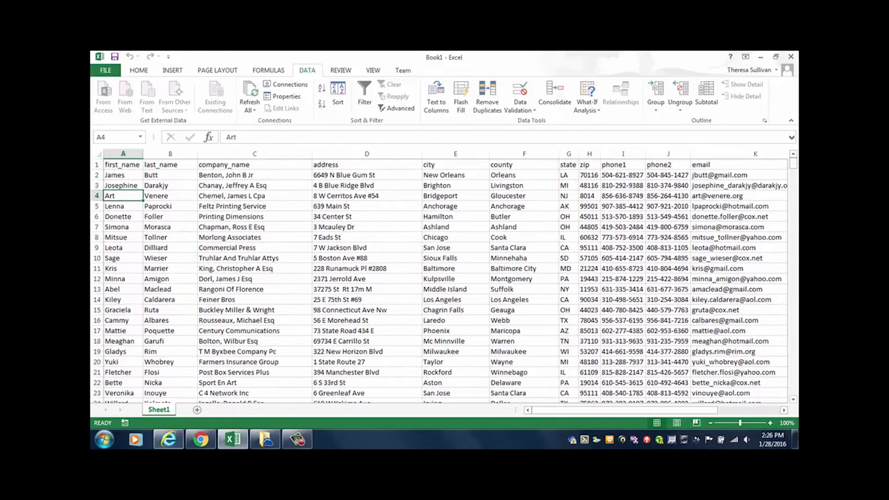
- Rename the Sheet1 worksheet as "Import from TXT"
double_click(153, 411)
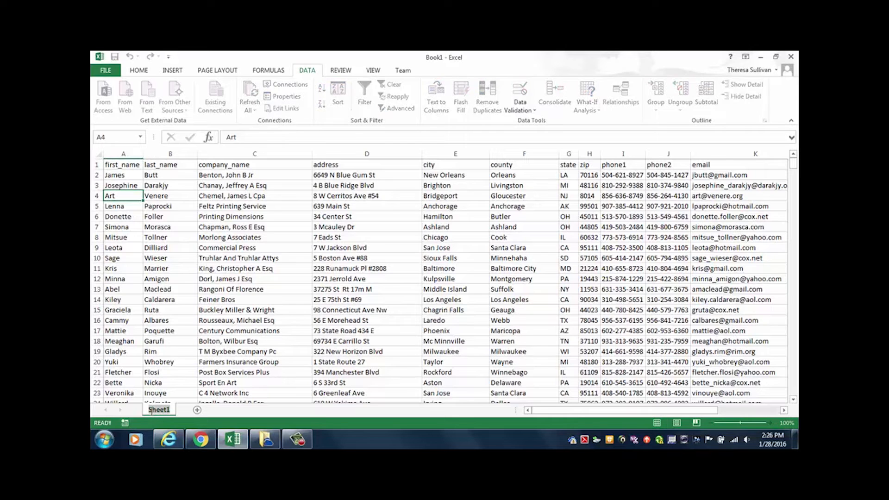
type("Import from TXT")
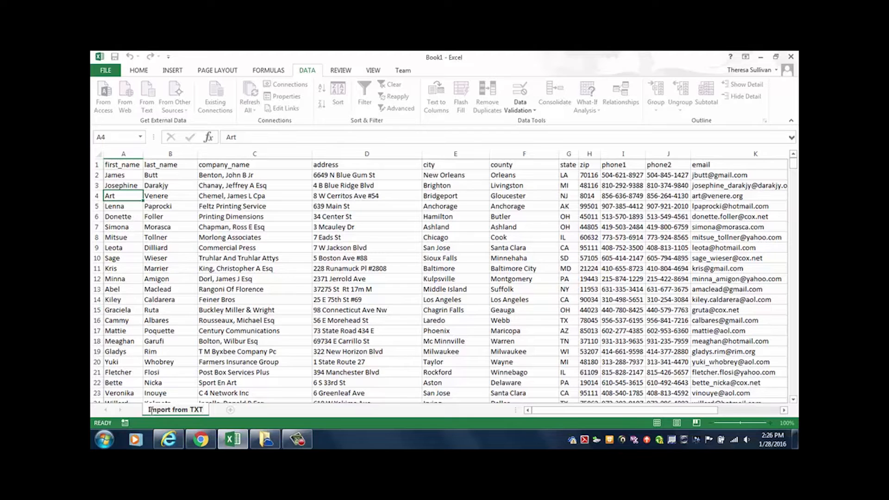
key("Return")
- Add a new worksheet and choose the NuTrendsCensus.accdb database from the OneDrive folder as its Access data source
left_click(230, 410)
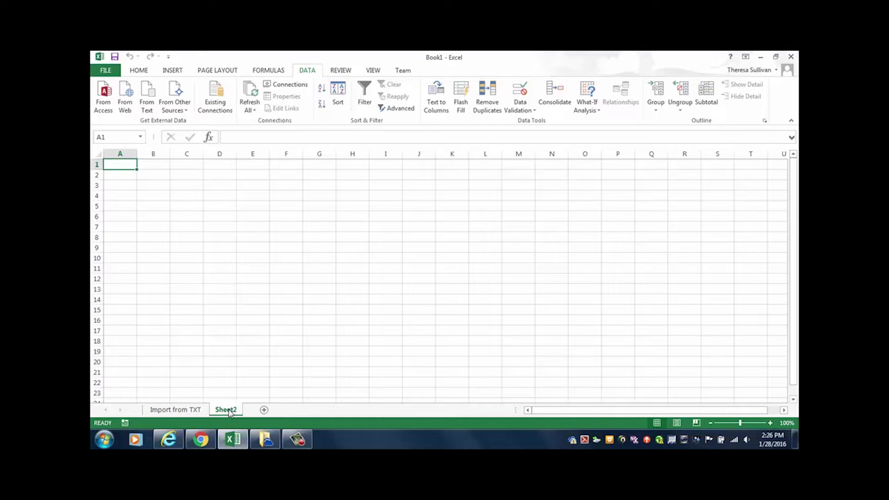
left_click(102, 95)
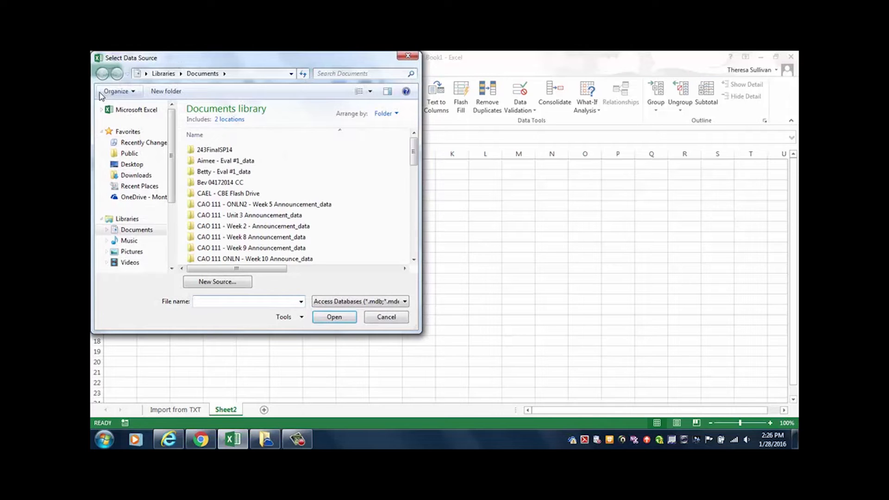
left_click(139, 197)
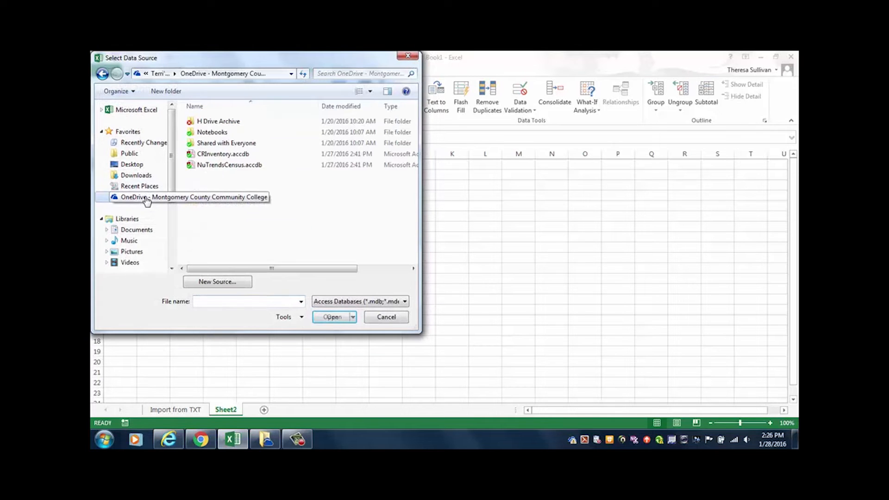
double_click(221, 168)
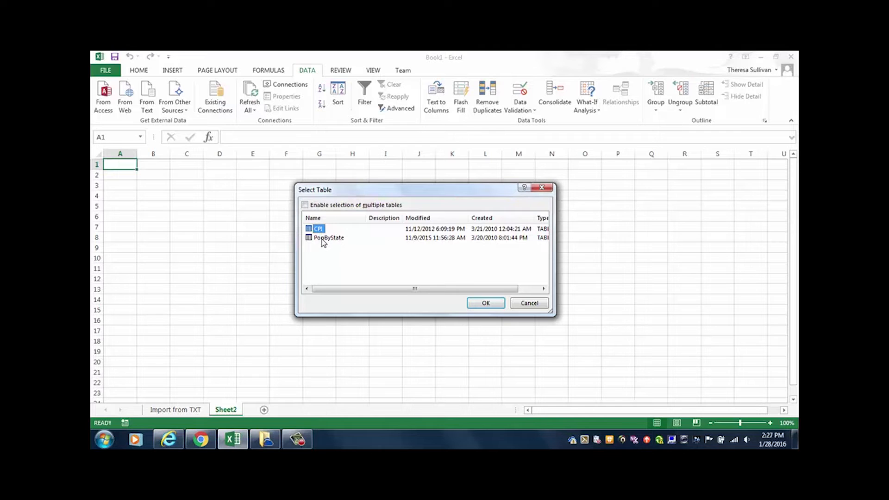
- Enable selection of multiple tables and import both CPI and PopByState as tables into new worksheets
left_click(304, 205)
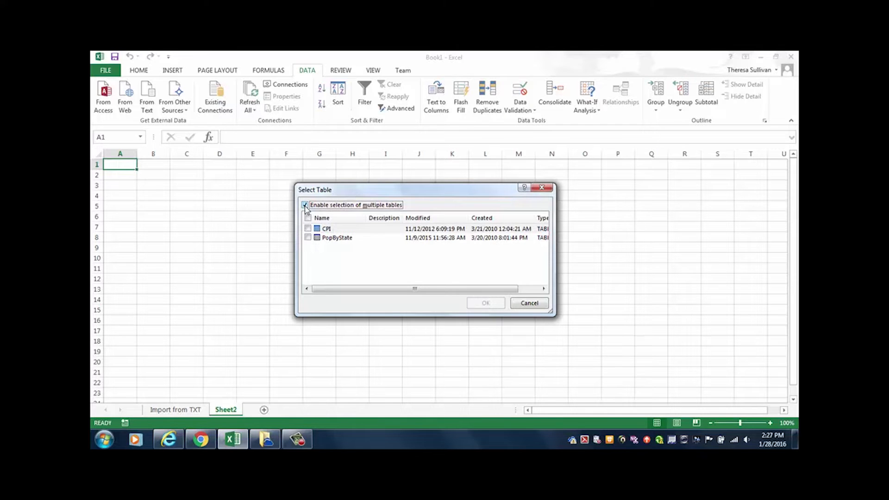
left_click(309, 229)
left_click(308, 238)
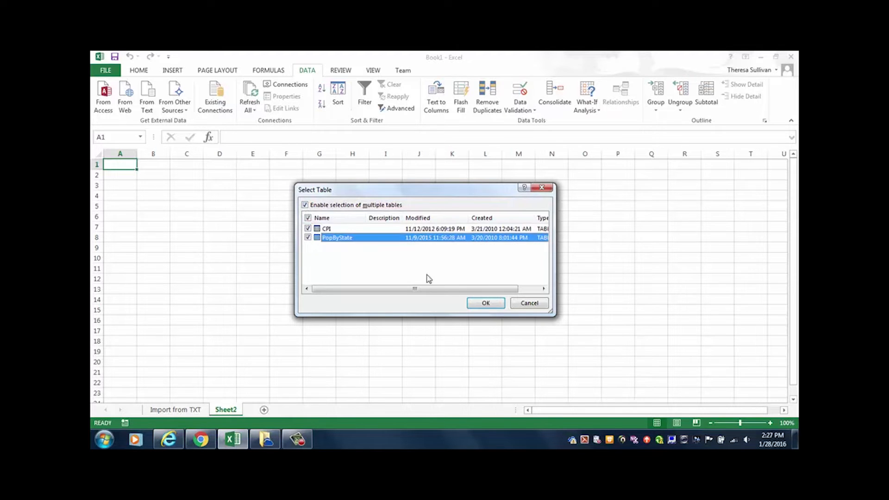
left_click(480, 305)
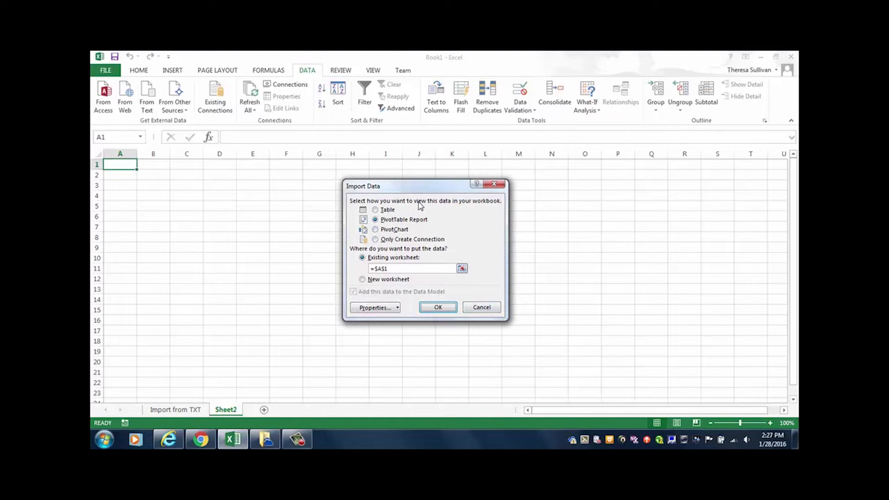
left_click(376, 210)
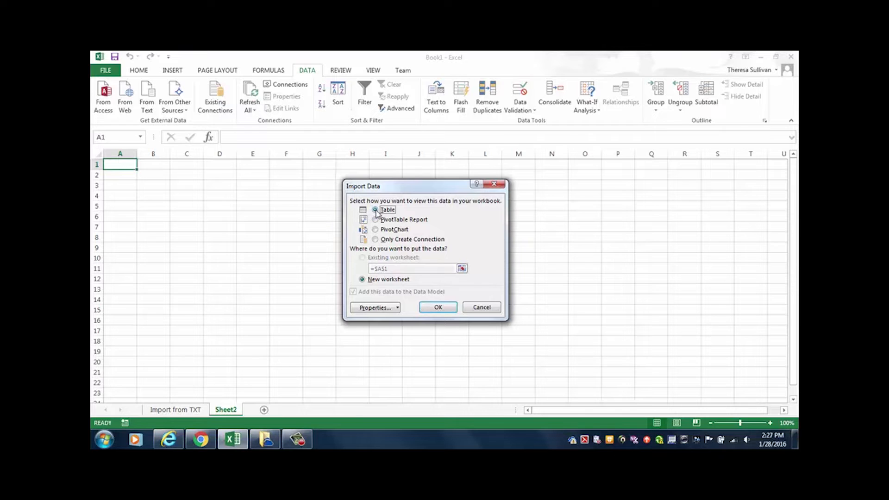
left_click(438, 308)
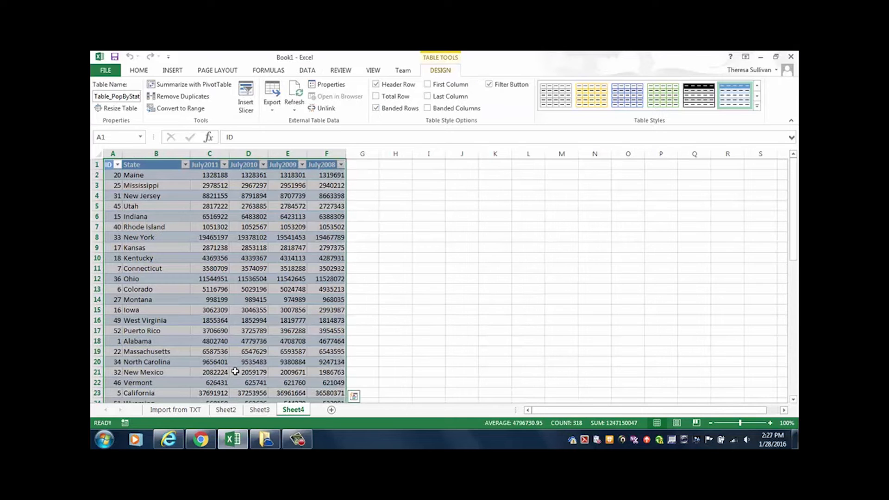
- Delete the empty Sheet2 worksheet
left_click(226, 411)
right_click(227, 412)
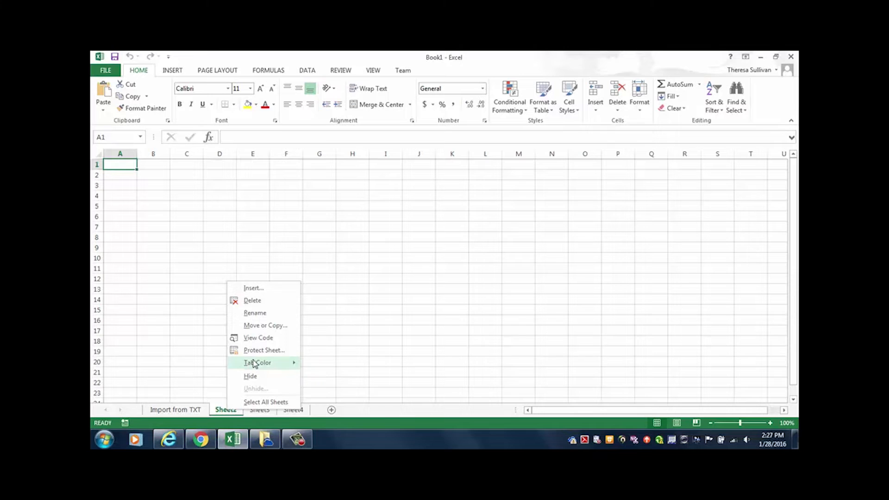
left_click(249, 301)
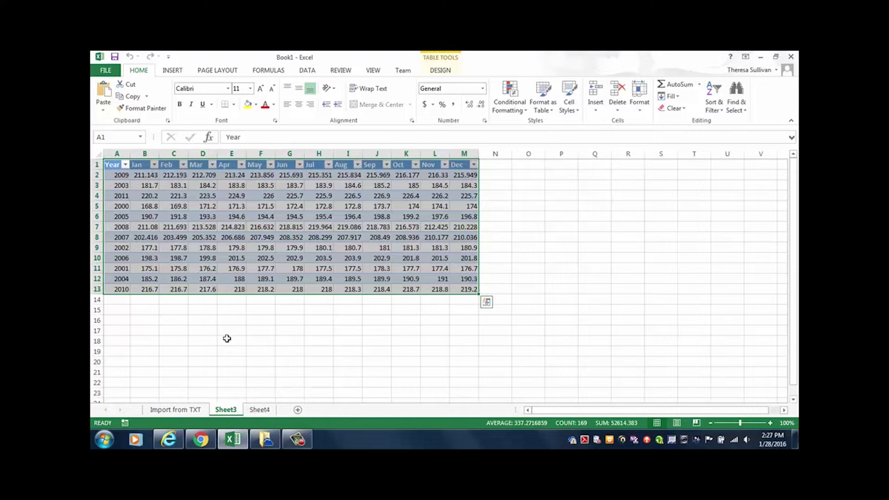
- Rename the Sheet3 worksheet as "Import from ACCDB - CPI" and deselect its table
double_click(227, 410)
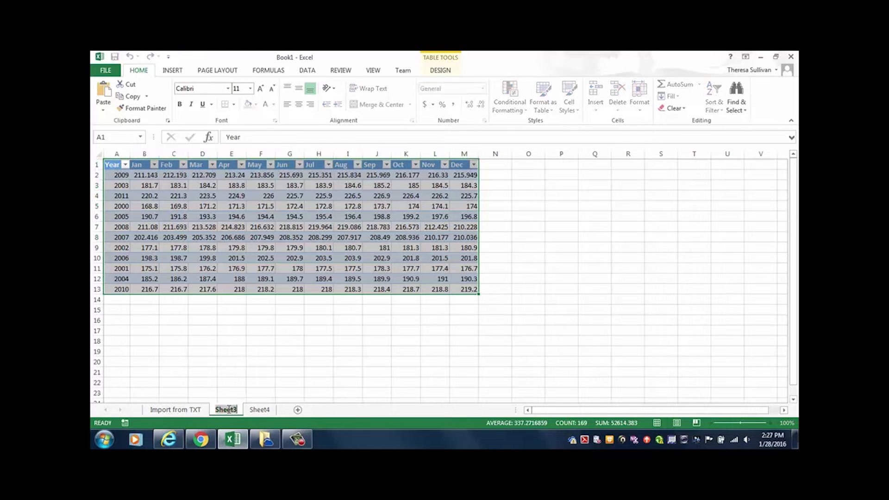
type("Import fro")
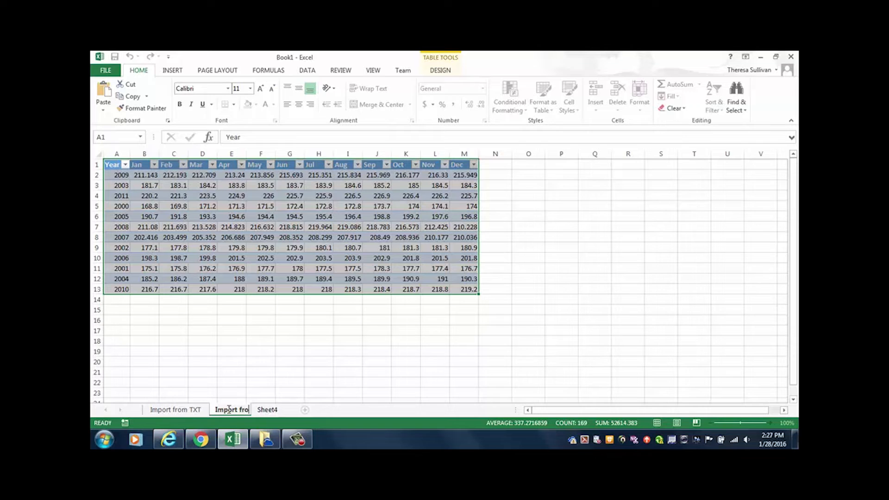
type("m ACCD")
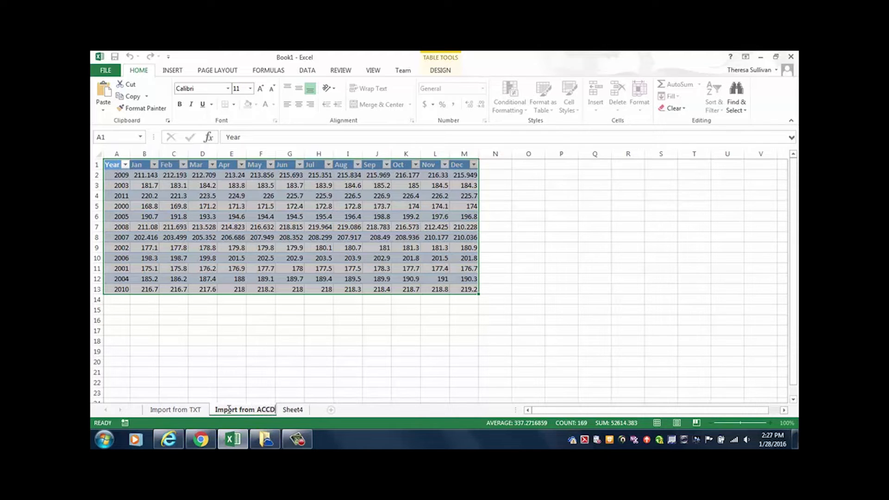
type("B - CPI")
key("Return")
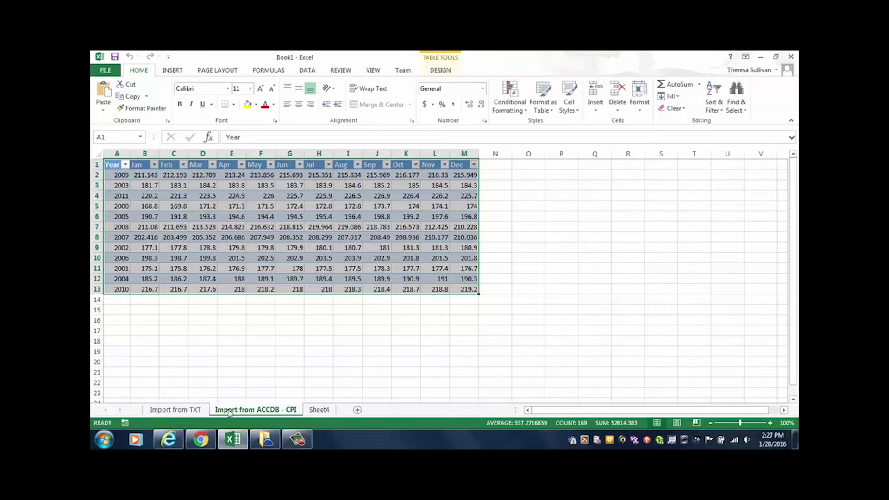
left_click(145, 218)
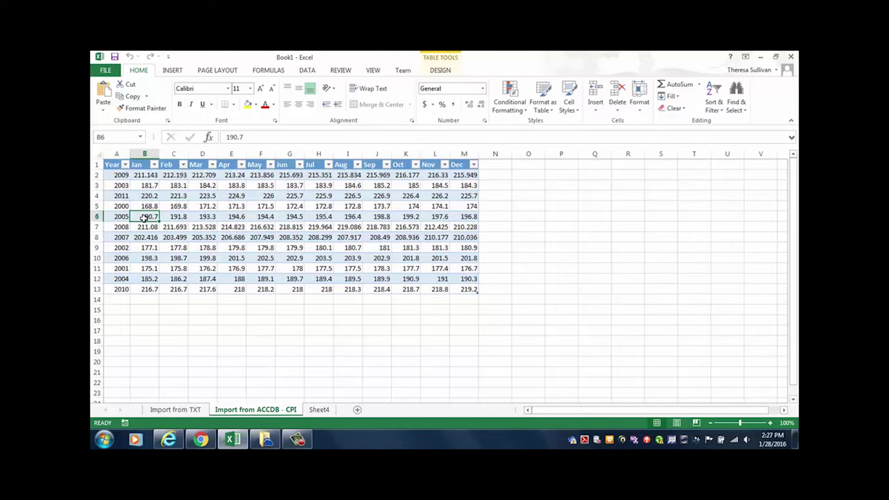
- Rename the Sheet4 worksheet as "Import from ACCDB - Census"
left_click(324, 410)
type("IMPO")
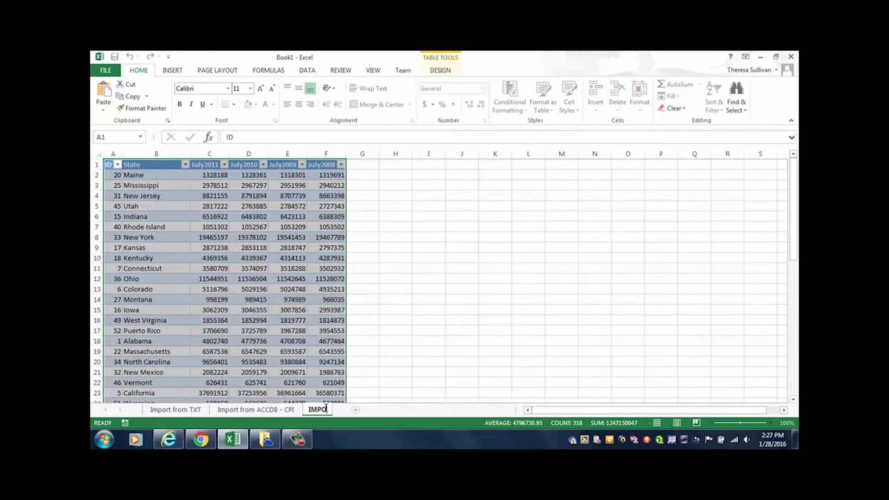
key("BackSpace")
key("BackSpace")
key("BackSpace")
key("BackSpace")
type("Import from AC")
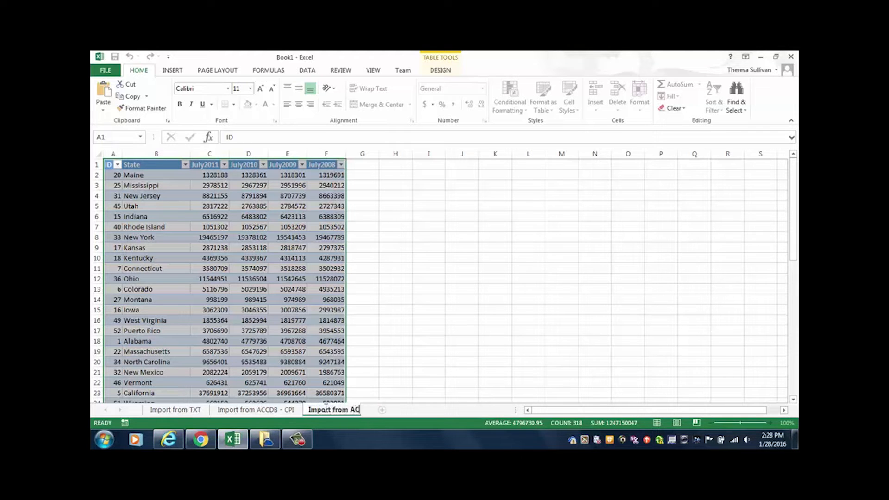
type("CDB - Cen")
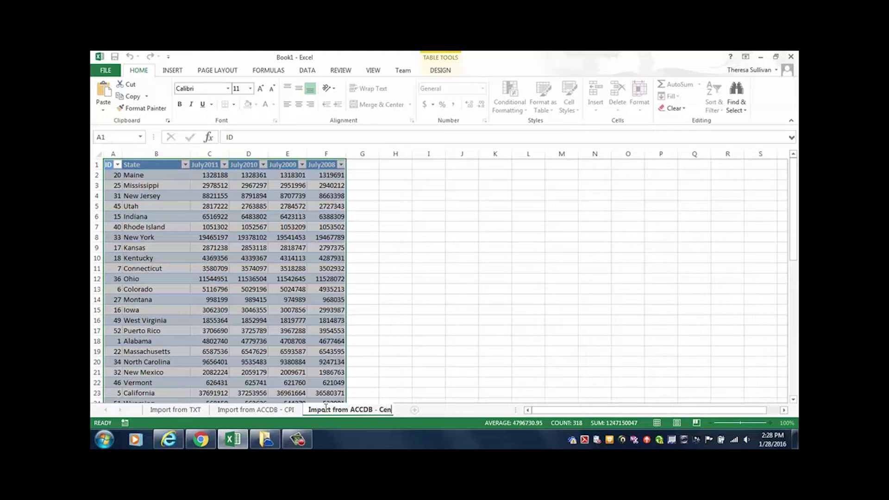
type("sus")
key("Return")
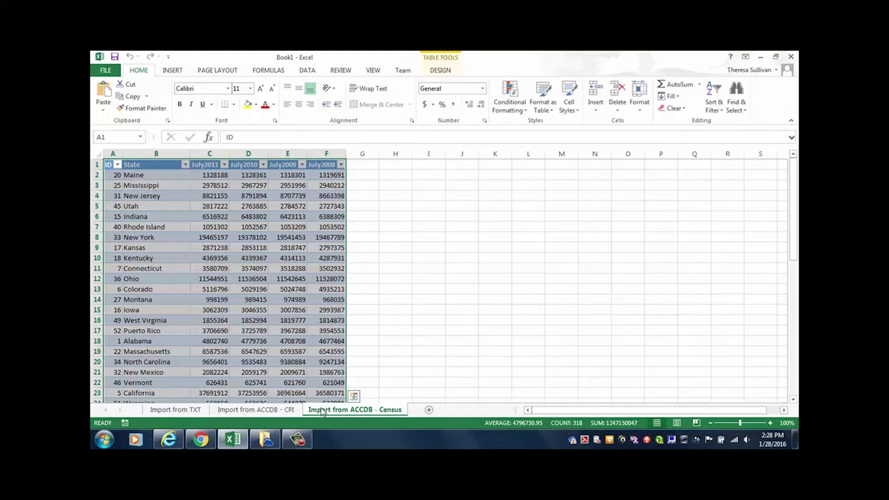
- Open NuTrendsCensus.accdb in Access and compare its CPI table with the imported CPI worksheet in Excel
left_click(265, 439)
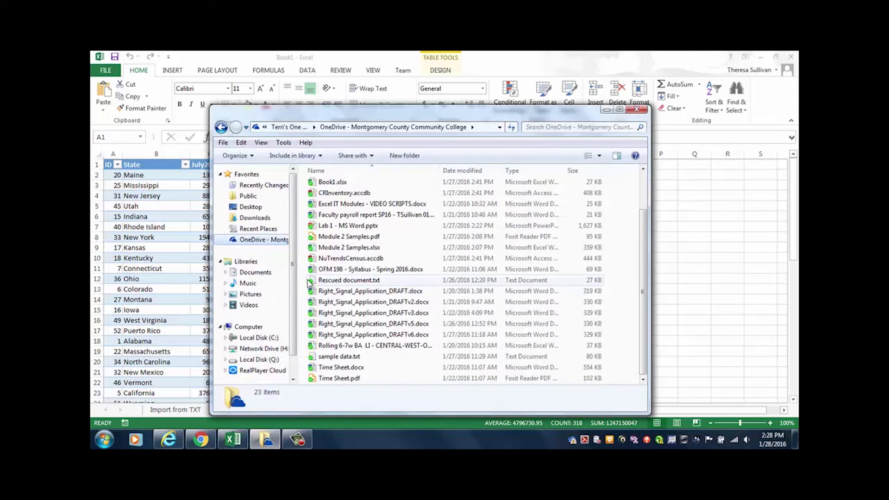
left_click(335, 261)
double_click(335, 261)
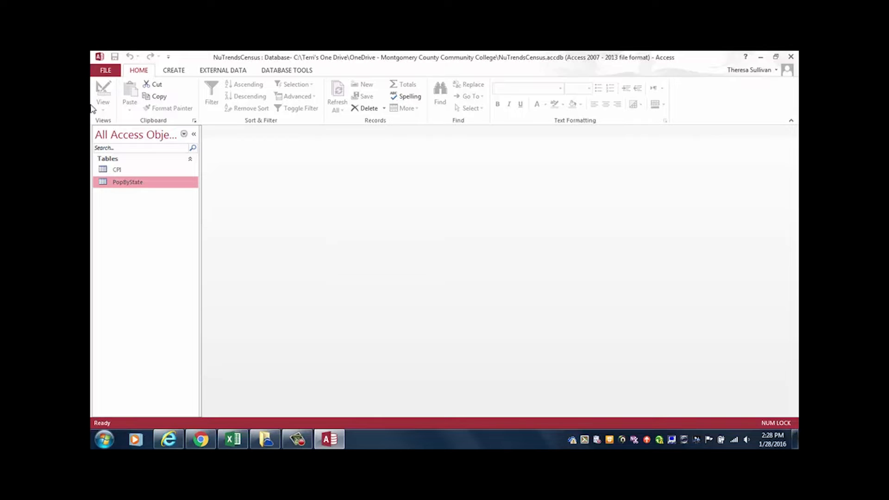
double_click(117, 172)
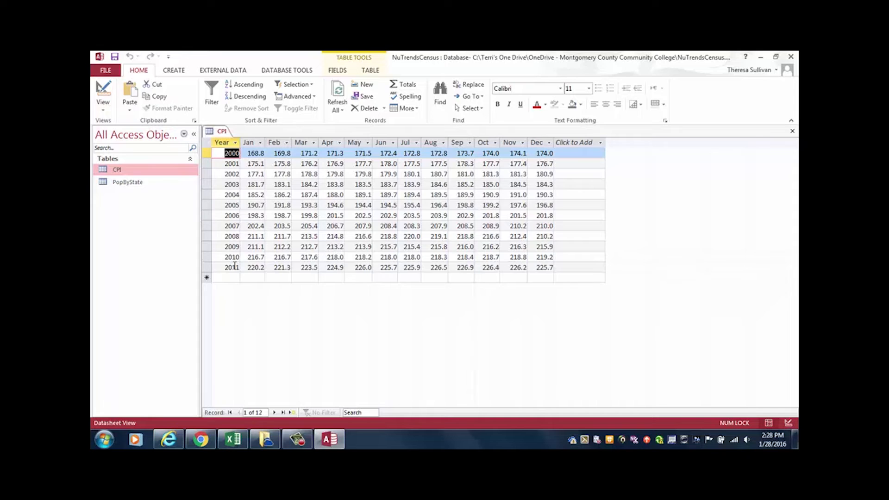
left_click(233, 442)
left_click(239, 411)
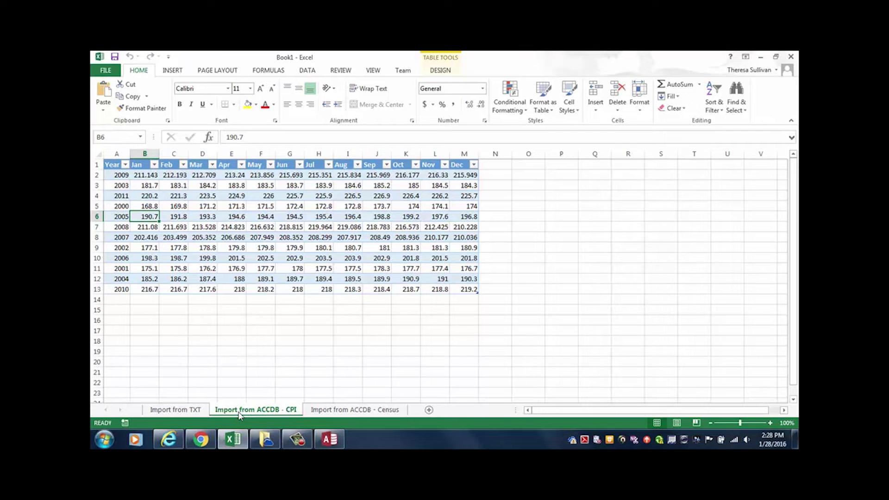
- Compare the PopByState table in Access with the imported Census worksheet in Excel
left_click(358, 411)
left_click(329, 440)
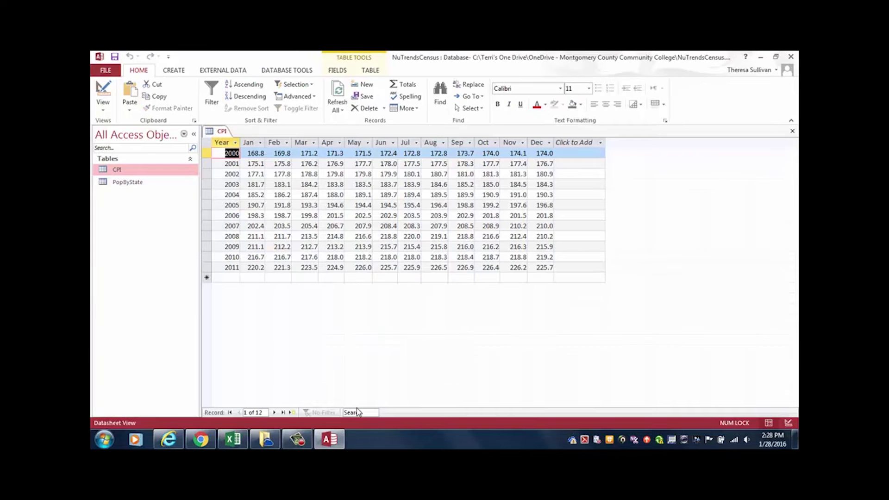
double_click(125, 183)
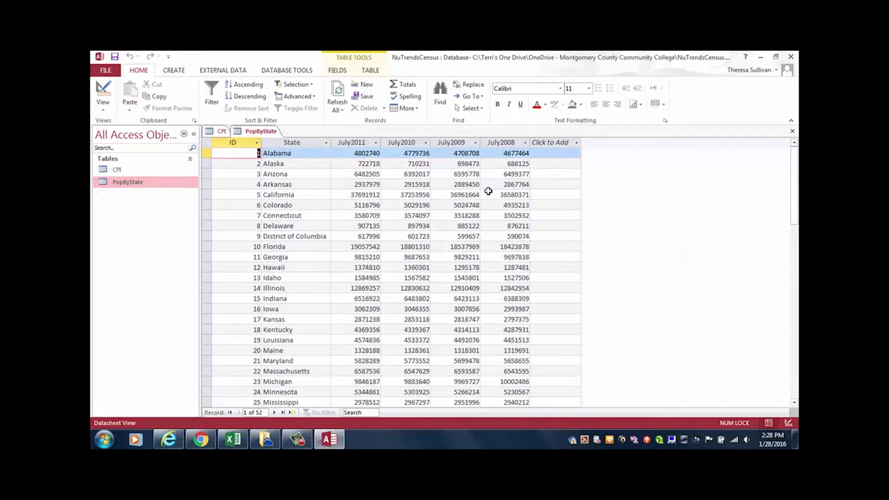
left_click(466, 214)
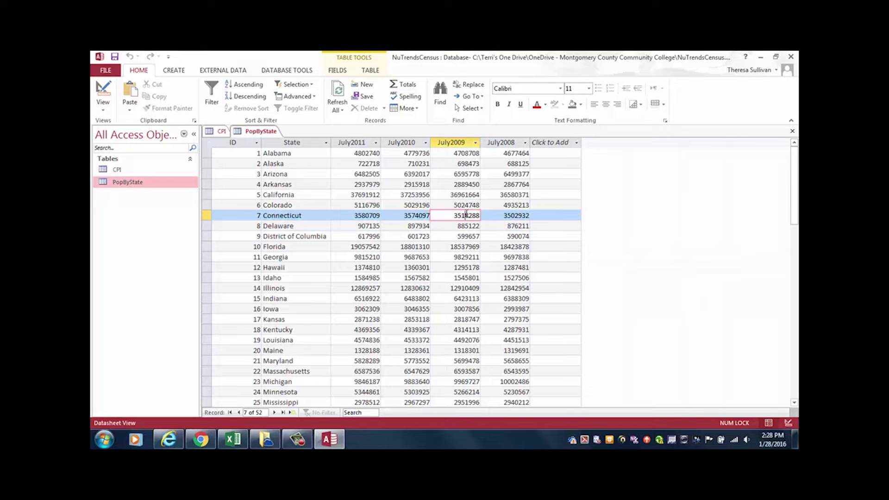
key("alt+Tab")
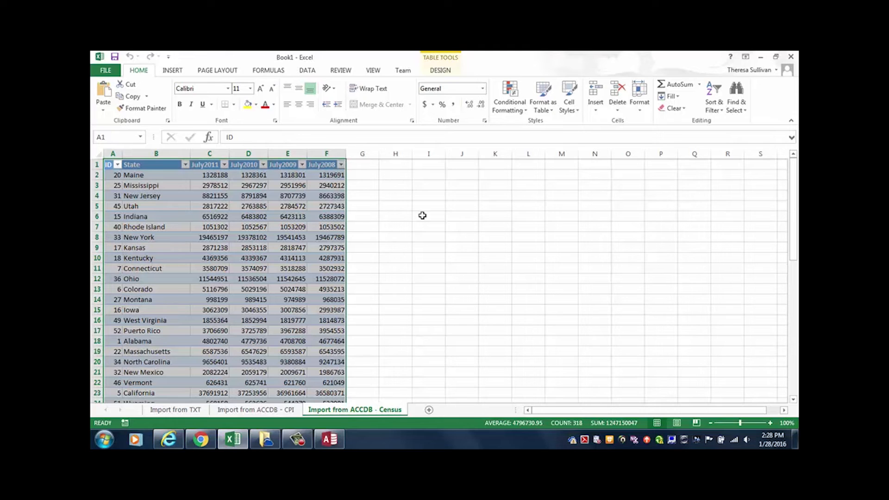
left_click(285, 238)
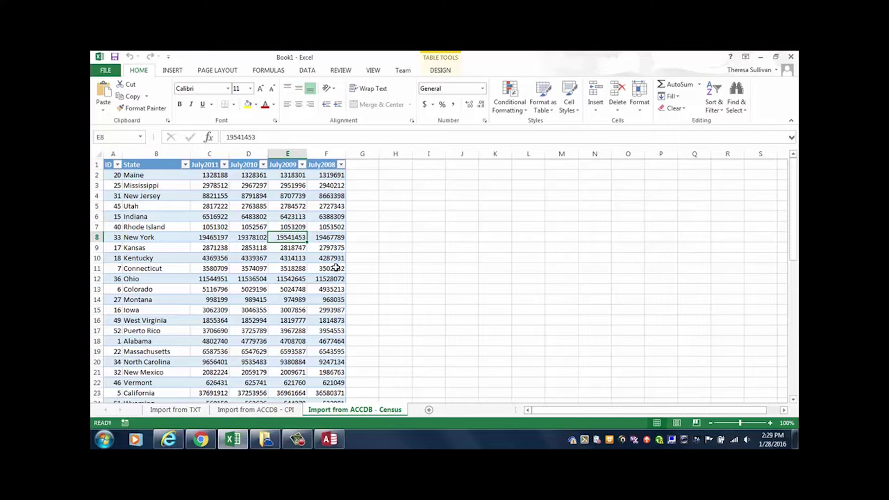
- Add another new worksheet and start a web query for it, dismissing the script errors on the loaded page
left_click(429, 411)
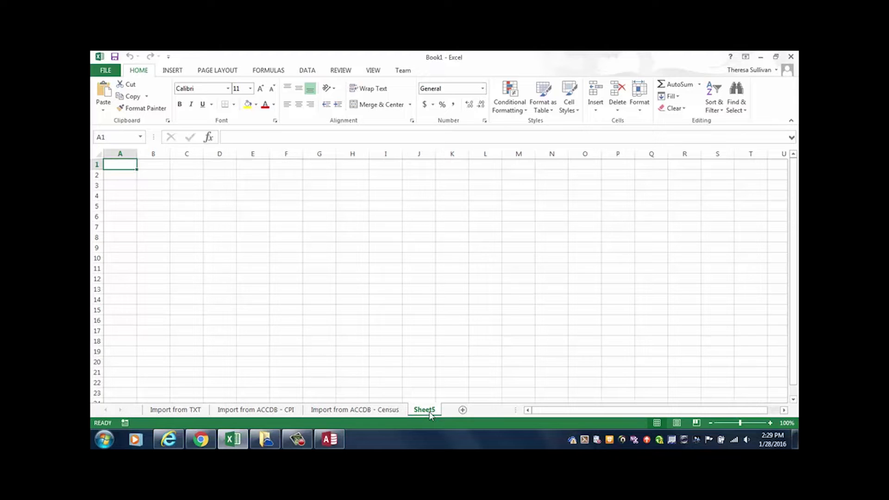
left_click(308, 71)
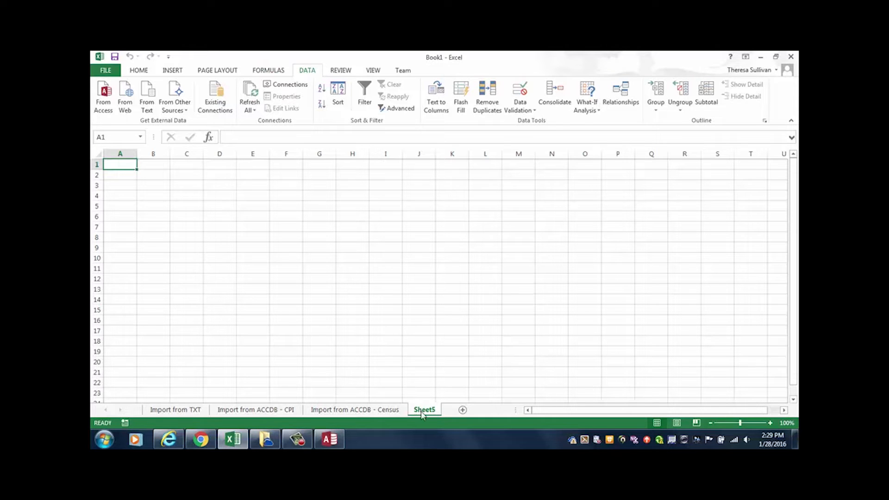
left_click(125, 108)
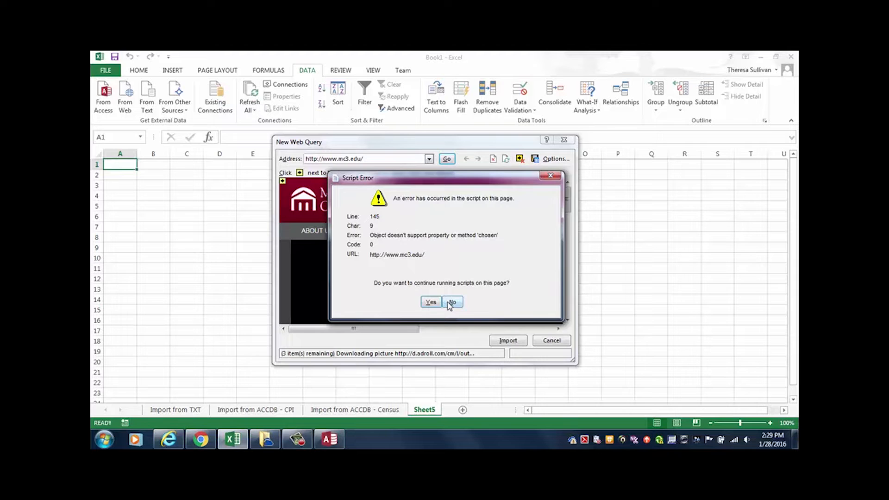
left_click(431, 302)
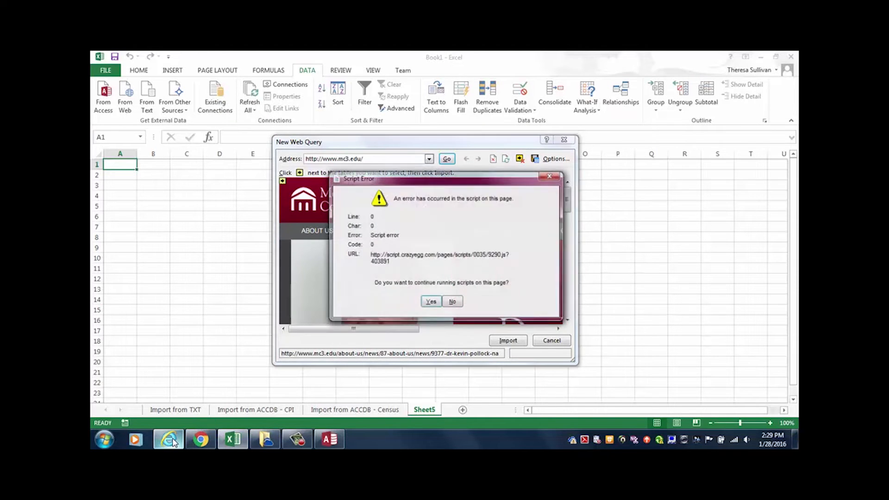
left_click(453, 304)
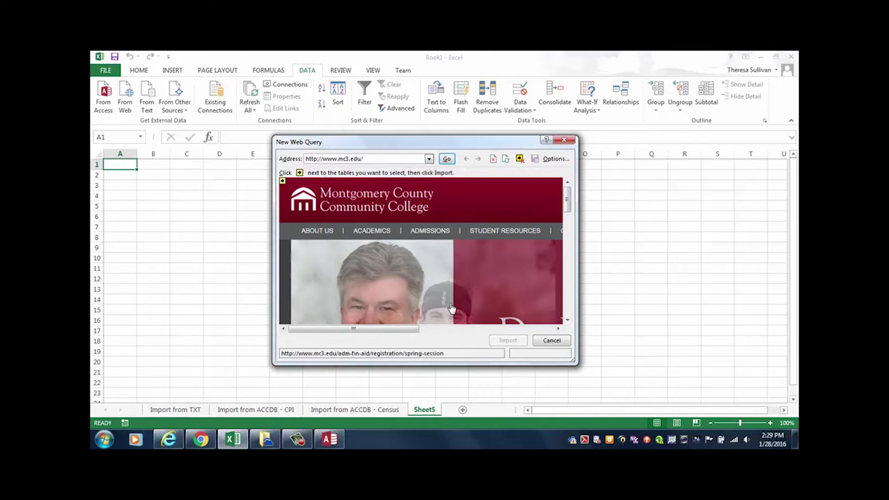
- Switch to Internet Explorer and copy the address of the 2010 High Priority Occupations for Montgomery page, looking over its table
left_click(176, 442)
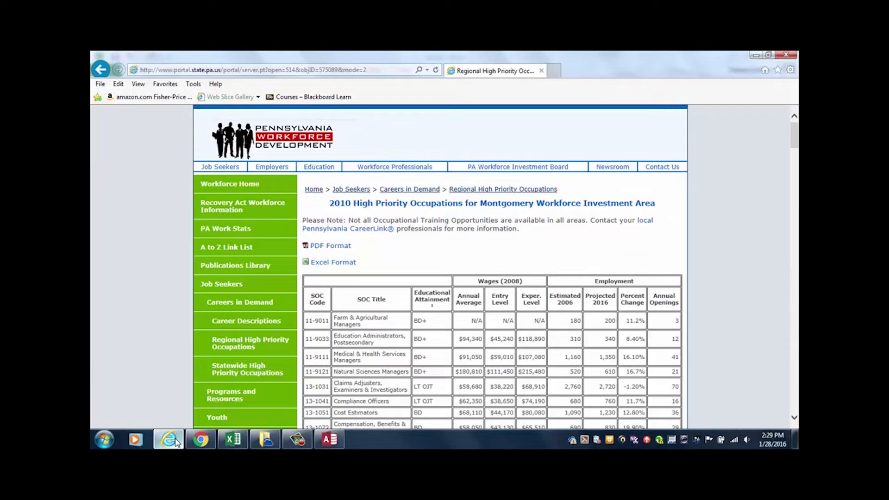
left_click(355, 70)
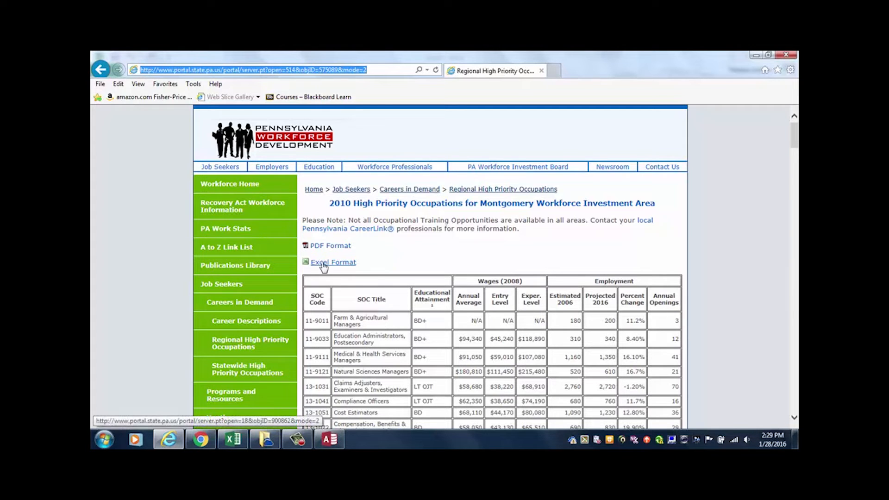
left_click_drag(797, 139, 798, 119)
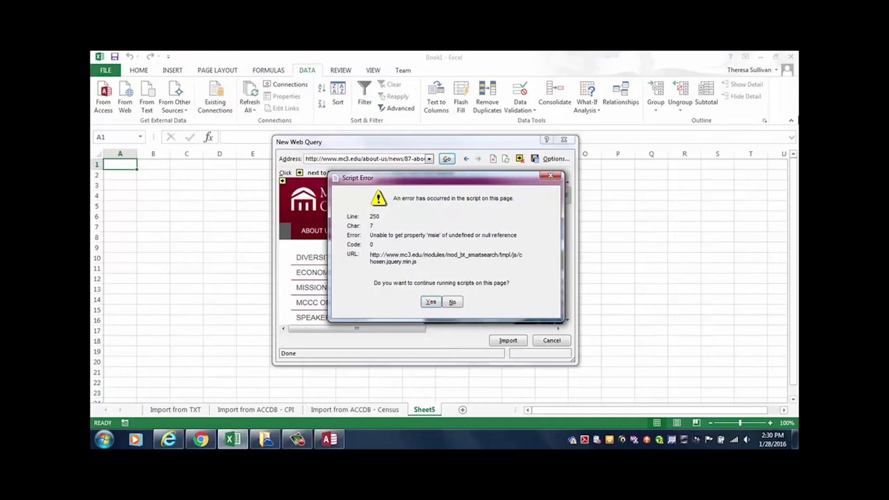
- Back in Excel, replace the web query's address with the copied portal.state.pa.us address and load the page, dismissing all script errors
left_click(455, 302)
left_click(431, 302)
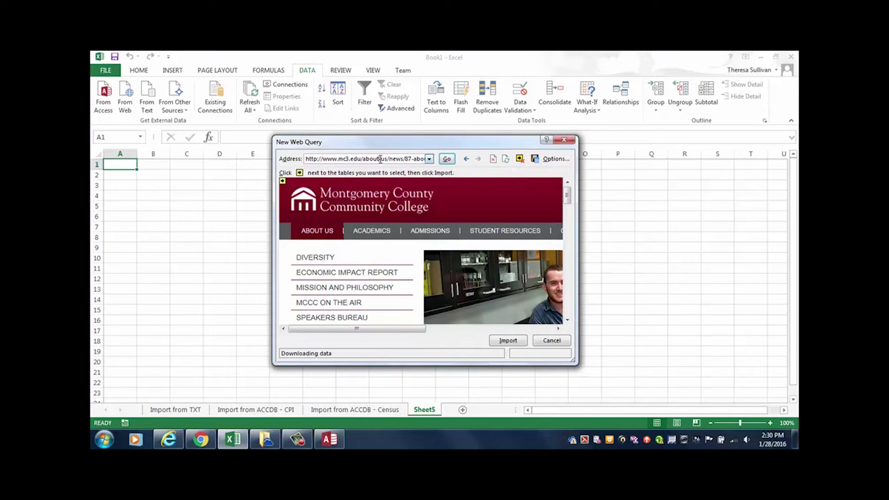
left_click_drag(328, 153, 242, 159)
key("Delete")
key("Delete")
key("Delete")
key("Delete")
key("Delete")
key("Delete")
key("Delete")
key("Delete")
key("Delete")
key("Delete")
key("Delete")
key("Delete")
key("Delete")
key("Delete")
key("Delete")
key("Delete")
key("Delete")
key("Delete")
key("Delete")
key("Delete")
key("Delete")
key("Delete")
key("Delete")
key("Delete")
key("Delete")
key("Delete")
key("Delete")
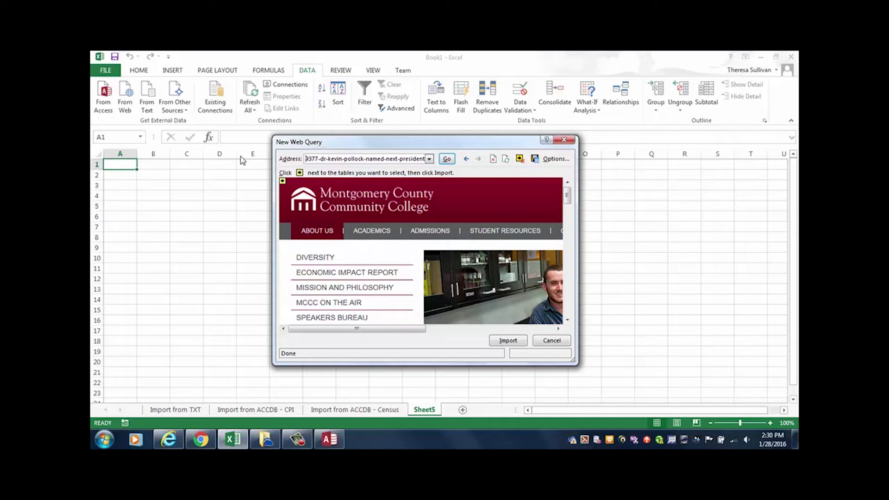
key("Delete")
key("Delete")
key("Delete")
key("Delete")
key("Delete")
key("Delete")
key("Delete")
key("Delete")
key("Delete")
key("Delete")
key("Delete")
key("Delete")
key("Delete")
key("Delete")
key("Delete")
key("Delete")
key("Delete")
key("Delete")
key("Delete")
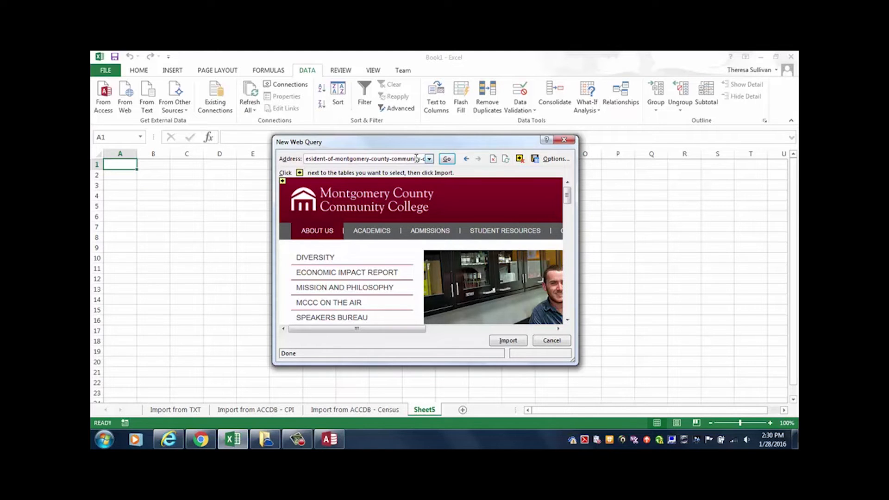
left_click_drag(419, 158, 262, 160)
key("Delete")
key("Delete")
key("Delete")
key("Delete")
key("Delete")
key("Delete")
key("Delete")
key("Delete")
key("ctrl+v")
key("Return")
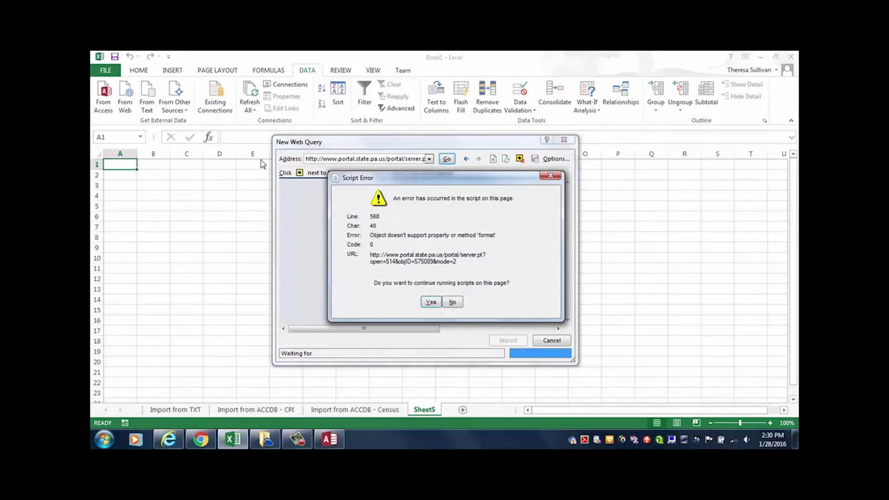
left_click(430, 302)
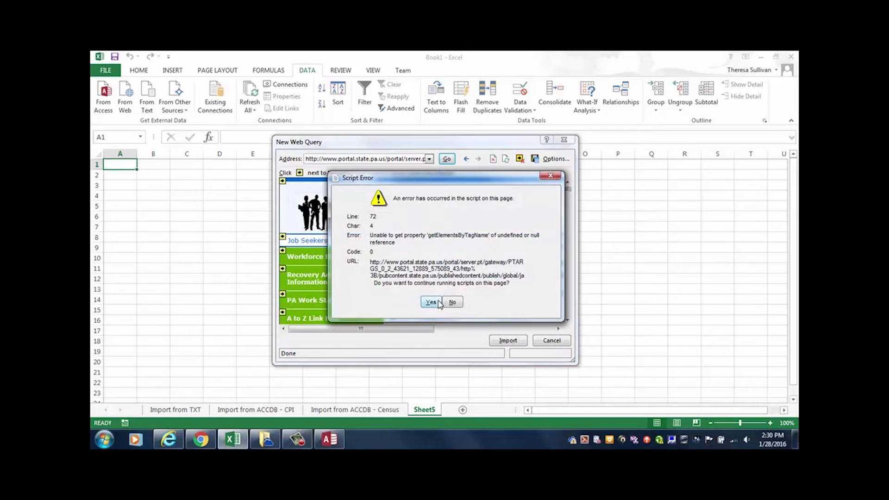
left_click(433, 302)
left_click(432, 302)
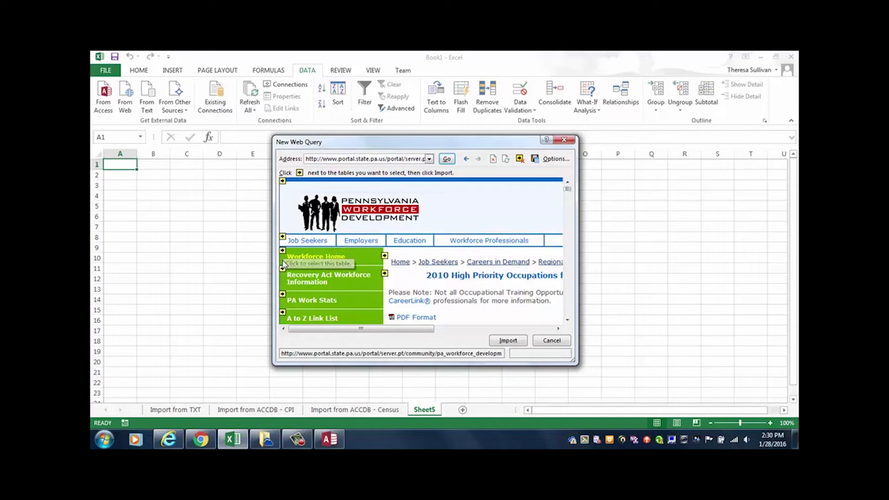
- Select the SOC occupations table on the web page and import it into the existing worksheet at cell A1
left_click(567, 319)
scroll(568, 320, "down", 5)
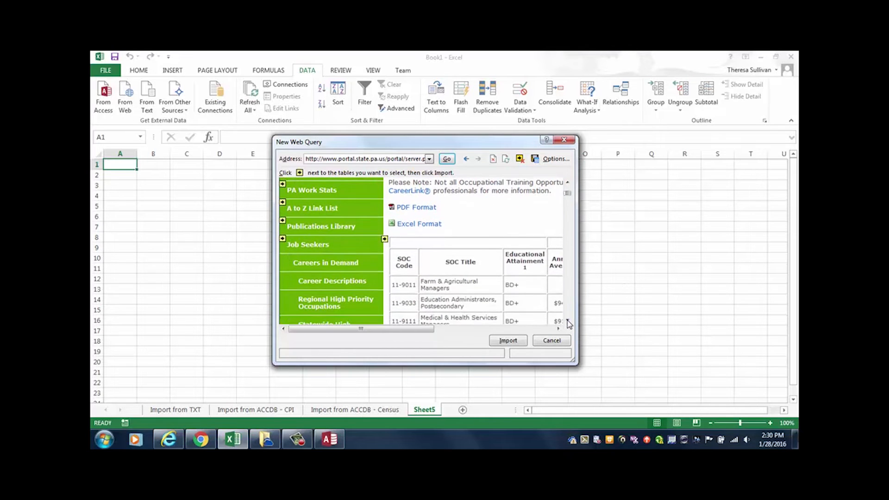
left_click(384, 239)
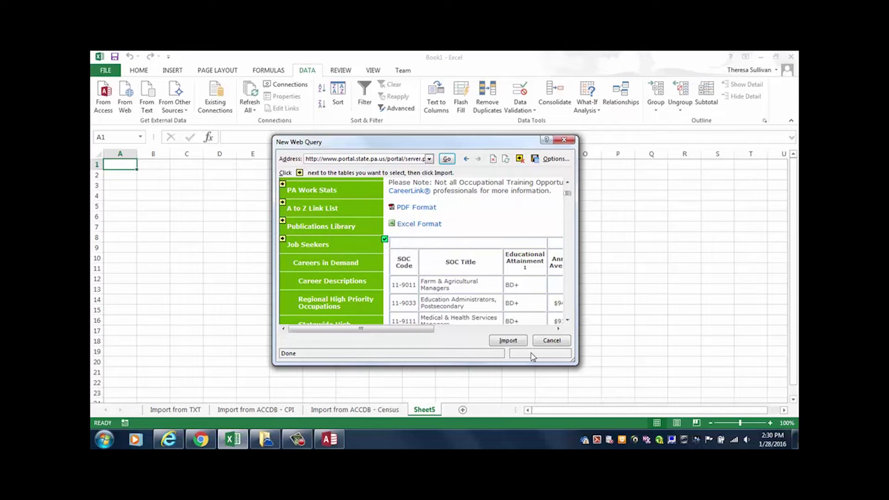
left_click(509, 342)
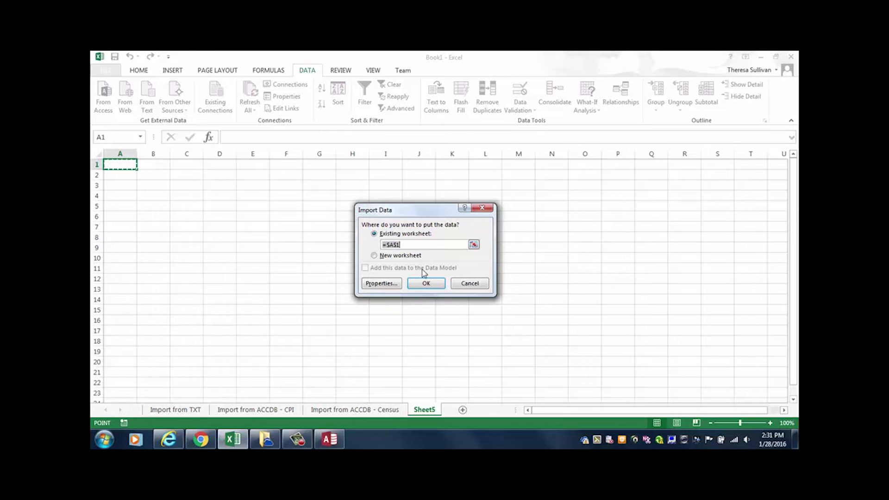
left_click(424, 283)
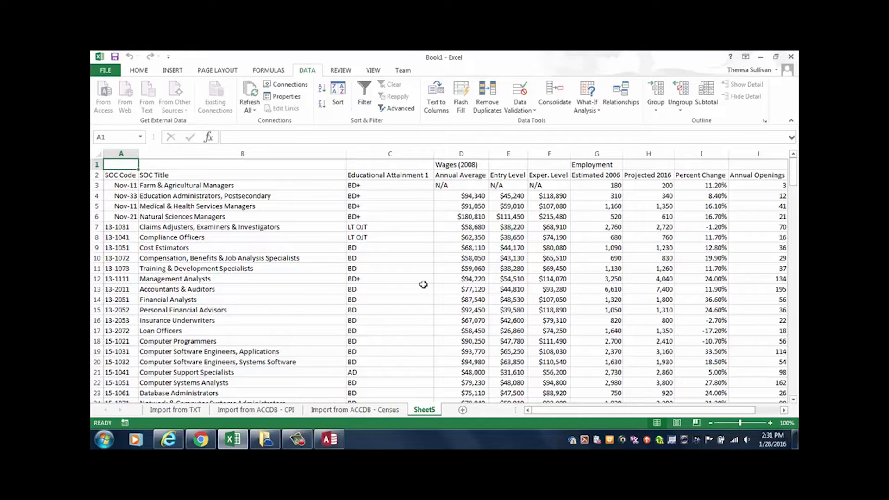
- Look over the imported occupations data, rename its worksheet as "Import from WEB QUERY" and add another new worksheet
left_click(613, 238)
left_click_drag(793, 171, 718, 149)
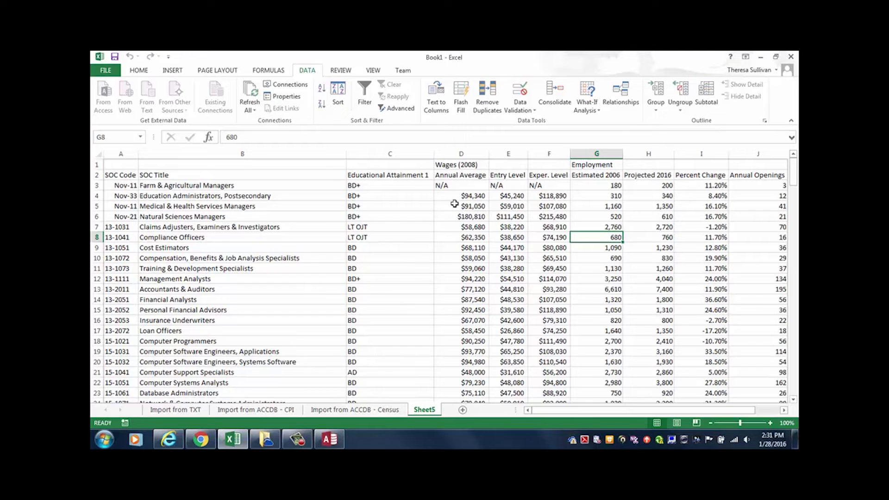
left_click(420, 214)
double_click(423, 413)
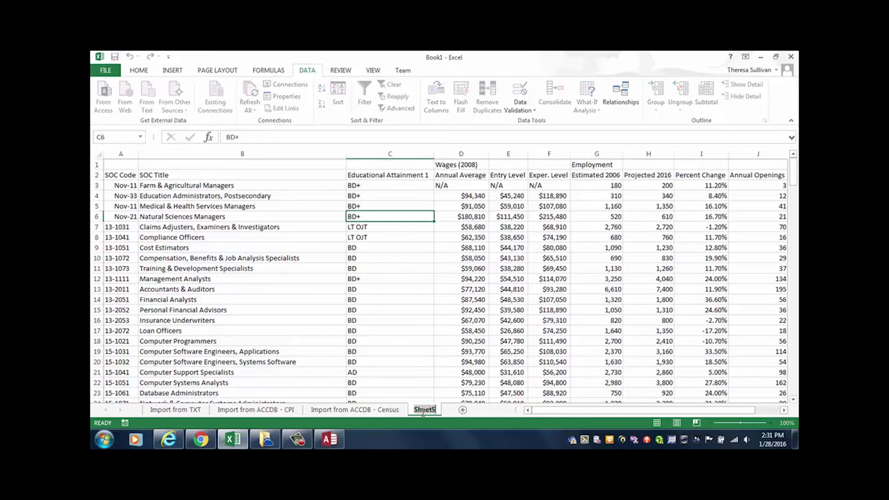
type("I")
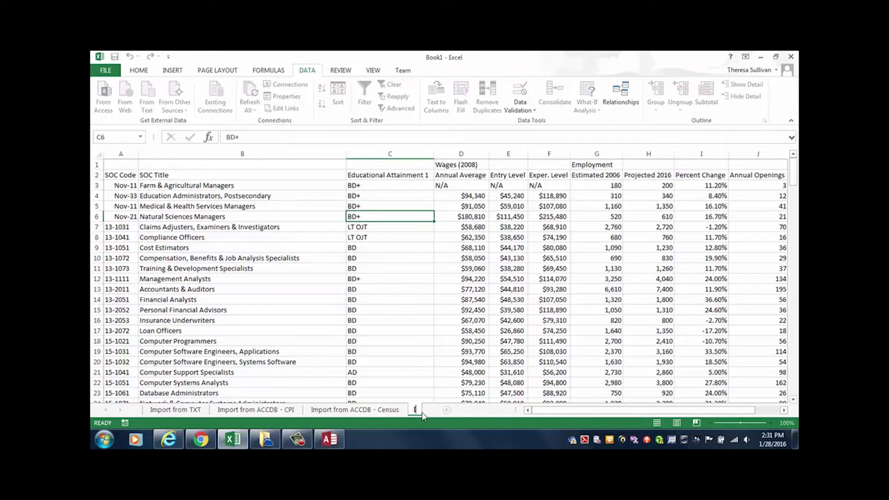
type("mport from W")
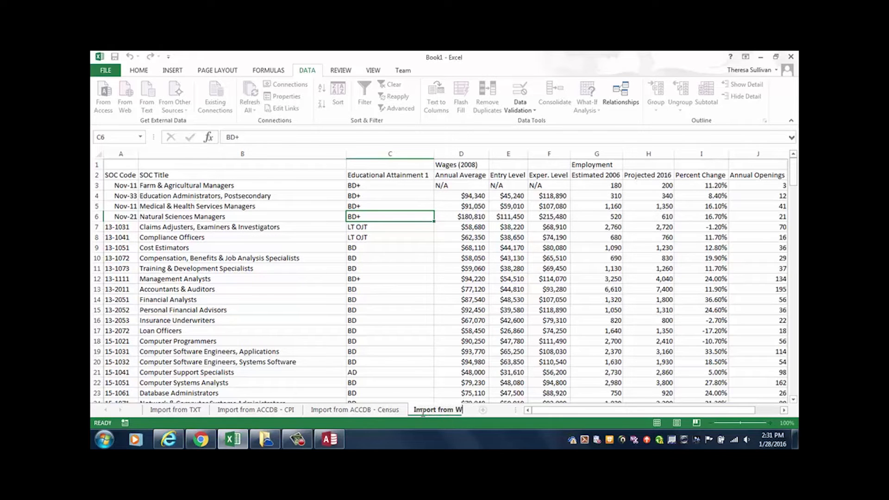
type("EB QUERY")
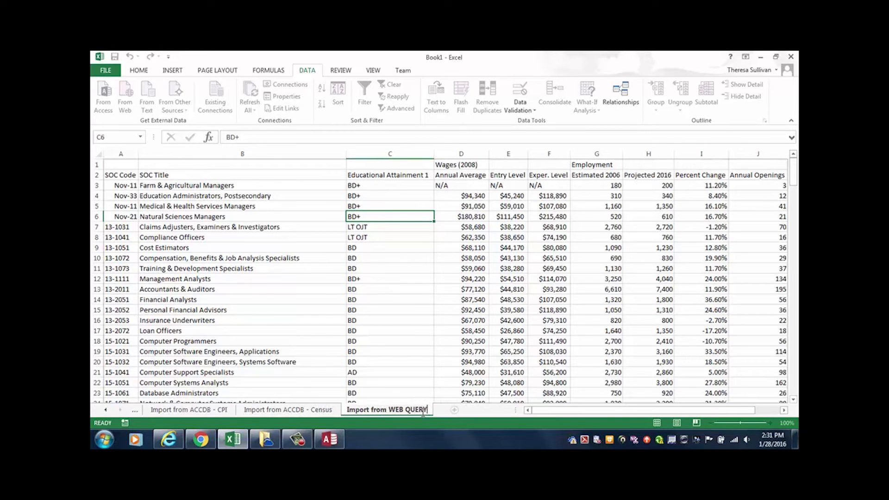
key("Return")
left_click(454, 410)
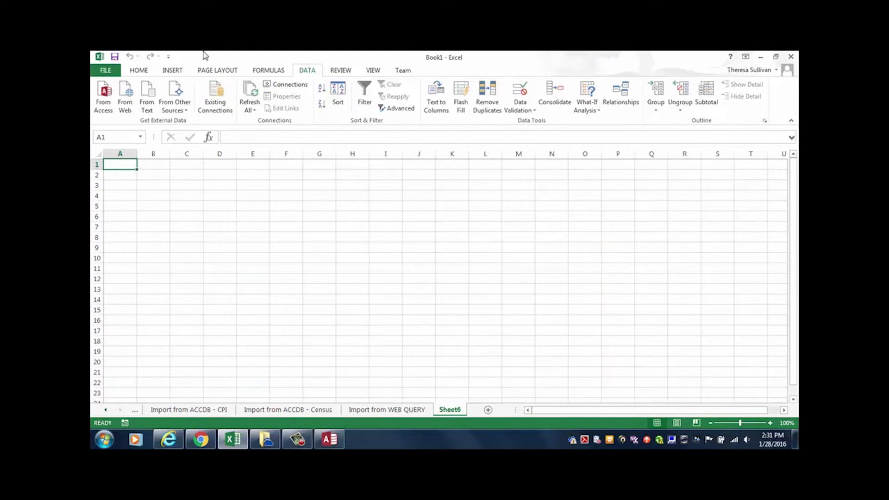
- Examine the AutoSum, Recently Used, Financial and Logical function lists in the Function Library
left_click(272, 71)
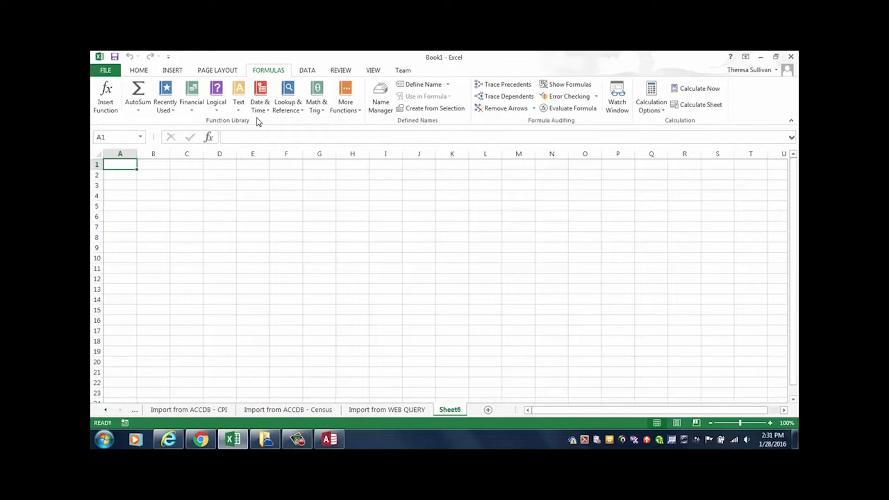
left_click(135, 109)
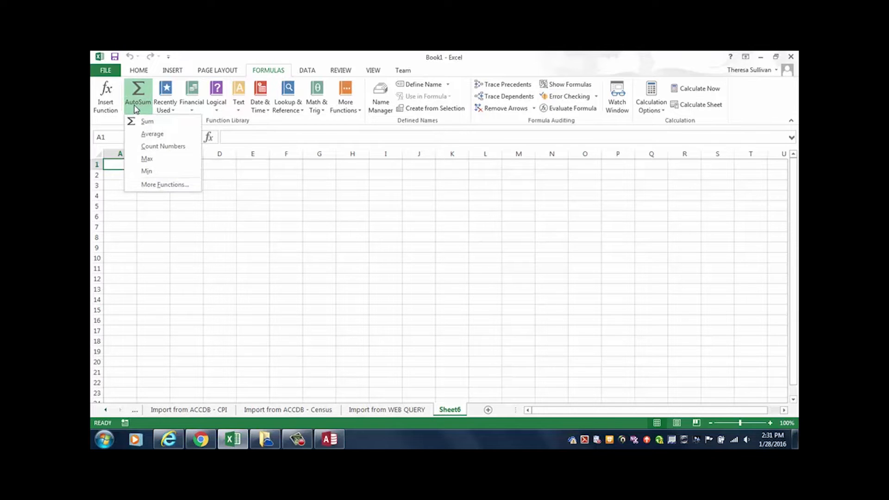
left_click(169, 111)
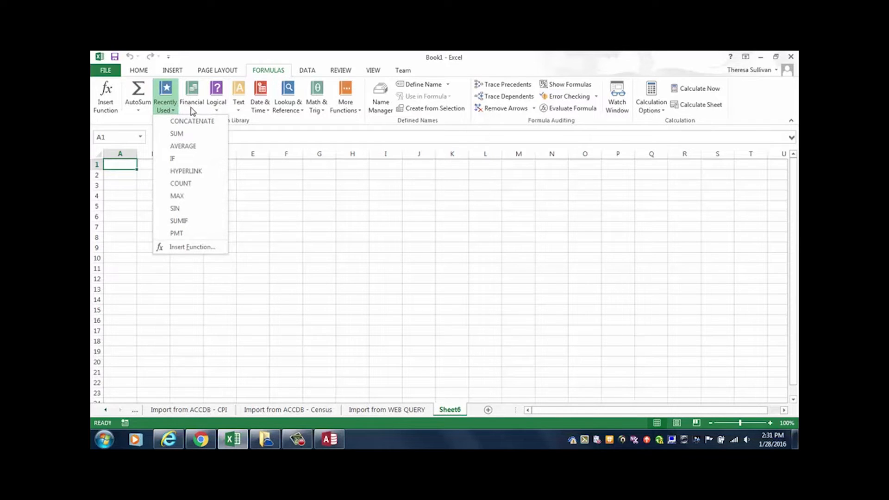
left_click(191, 108)
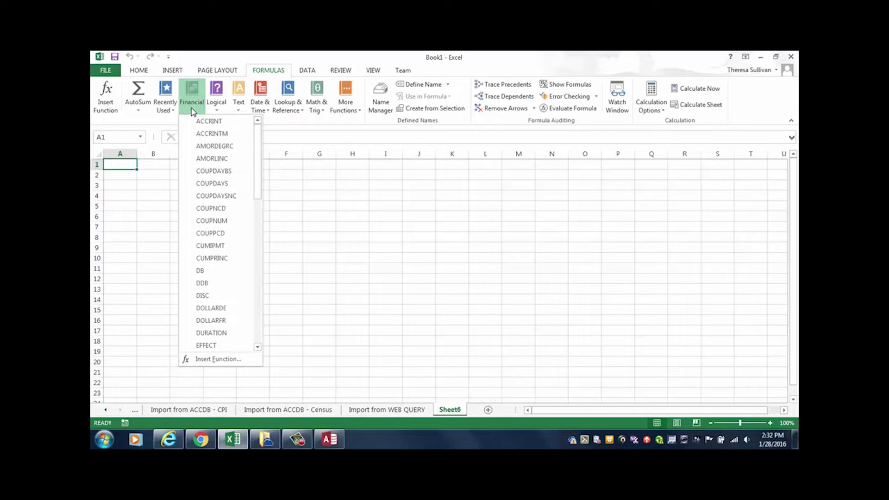
left_click_drag(257, 162, 219, 124)
left_click(217, 109)
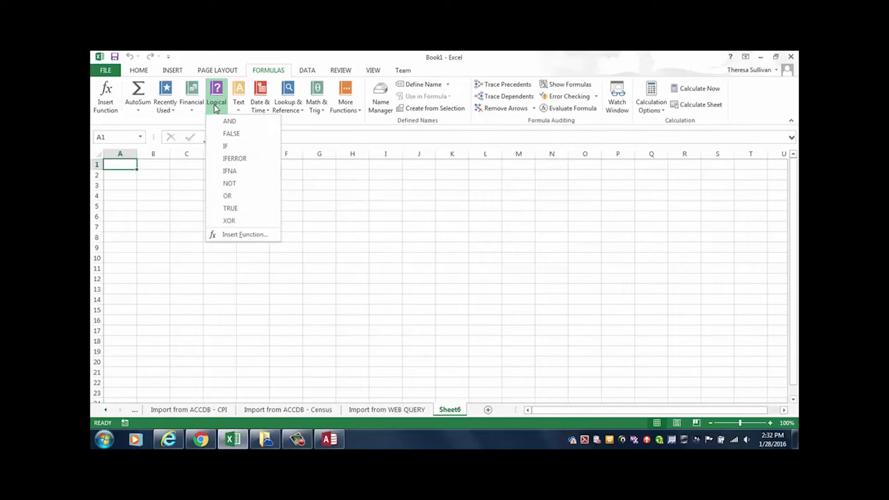
- Examine the Text, Date & Time, Lookup & Reference, Math & Trig and More Functions lists in the Function Library
left_click(241, 107)
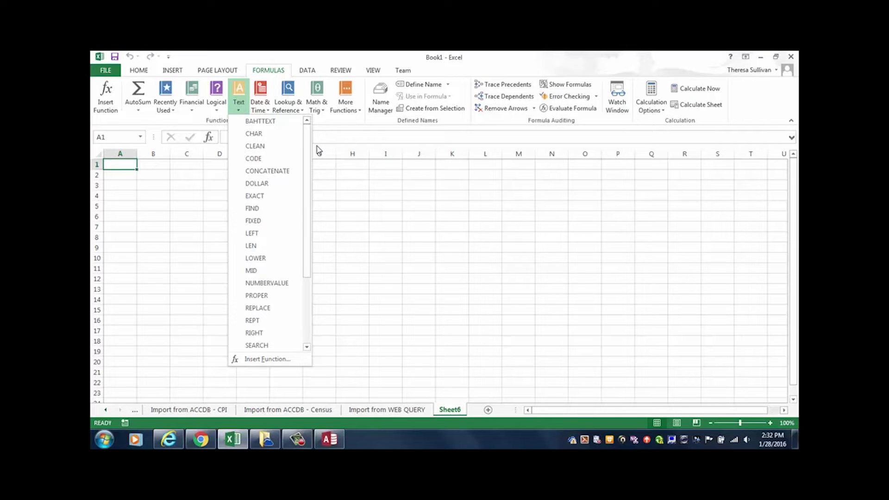
mouse_move(305, 152)
left_mouse_down()
mouse_move(301, 233)
mouse_move(307, 148)
left_mouse_up()
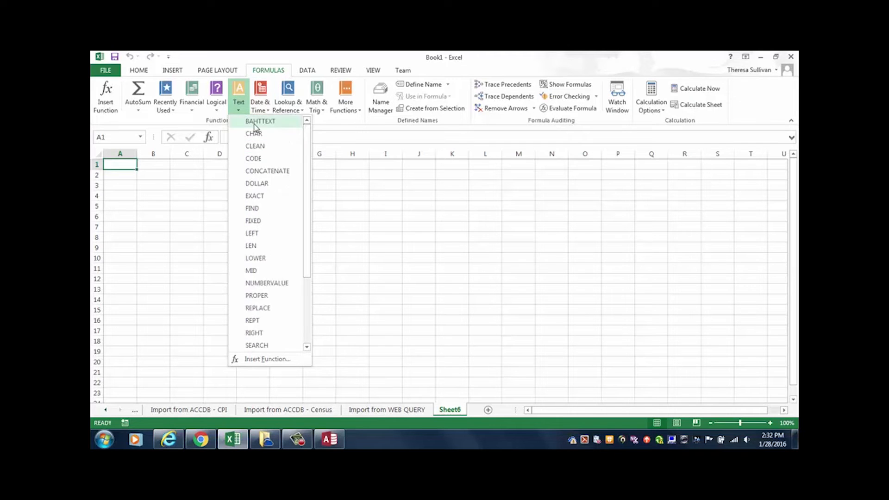
left_click(263, 113)
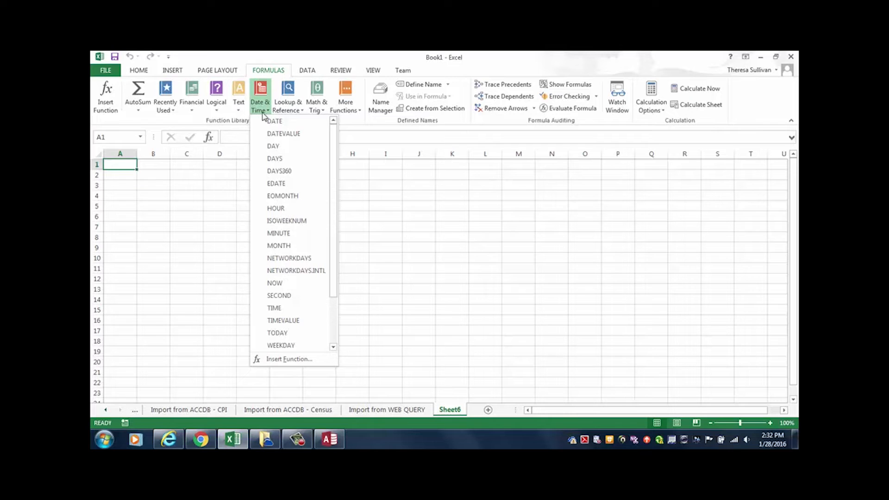
left_click(287, 110)
left_click(287, 110)
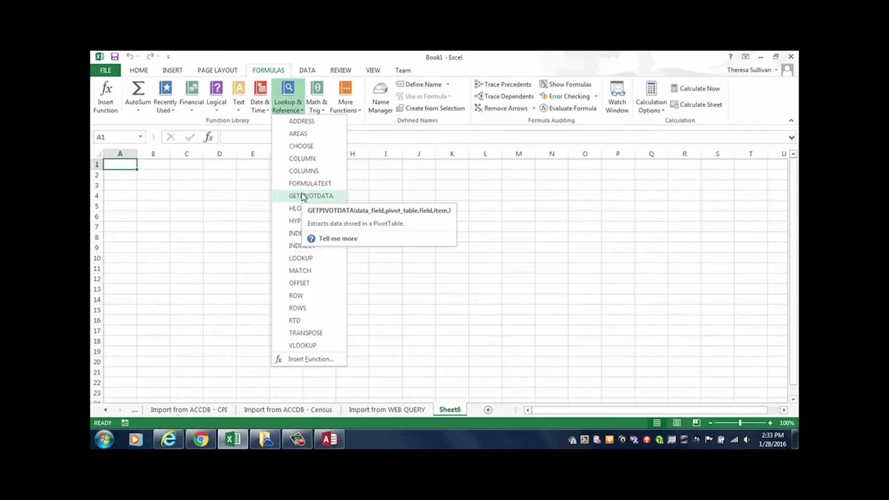
left_click(320, 108)
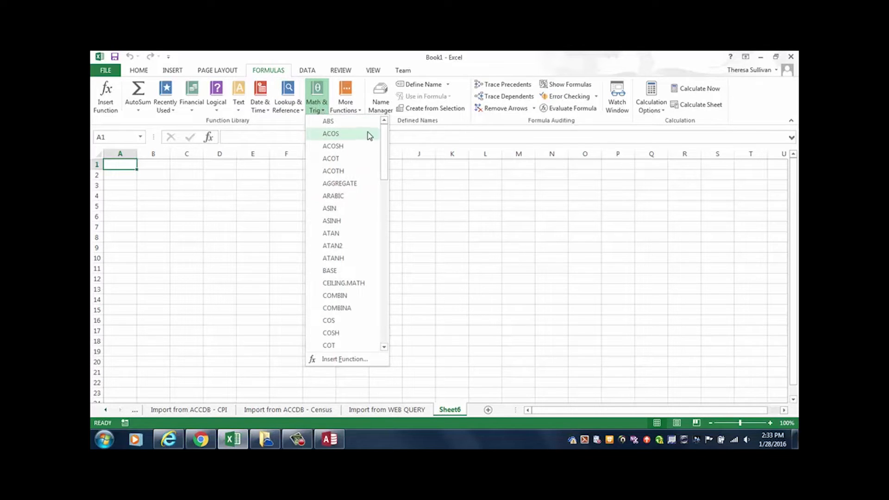
left_click_drag(384, 153, 338, 116)
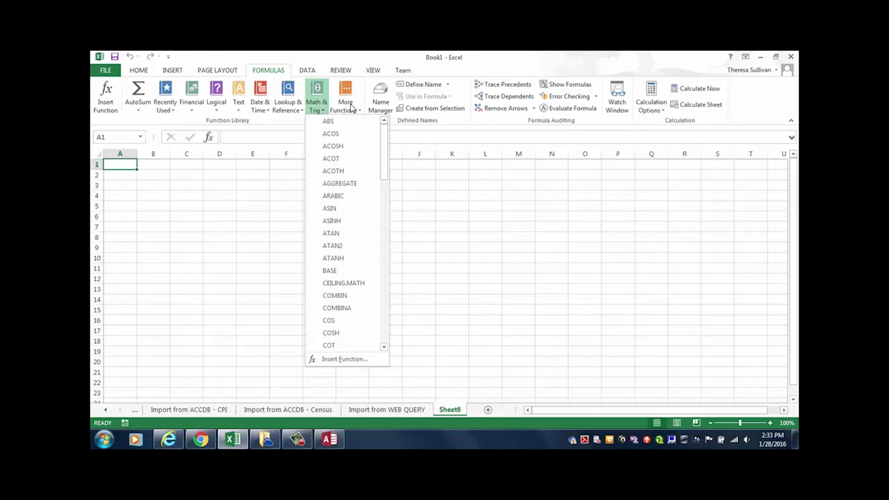
left_click(352, 107)
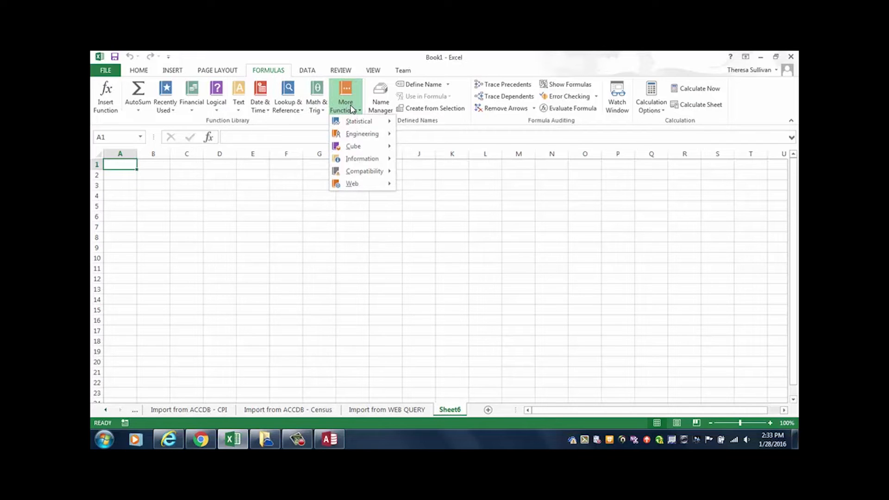
mouse_move(359, 126)
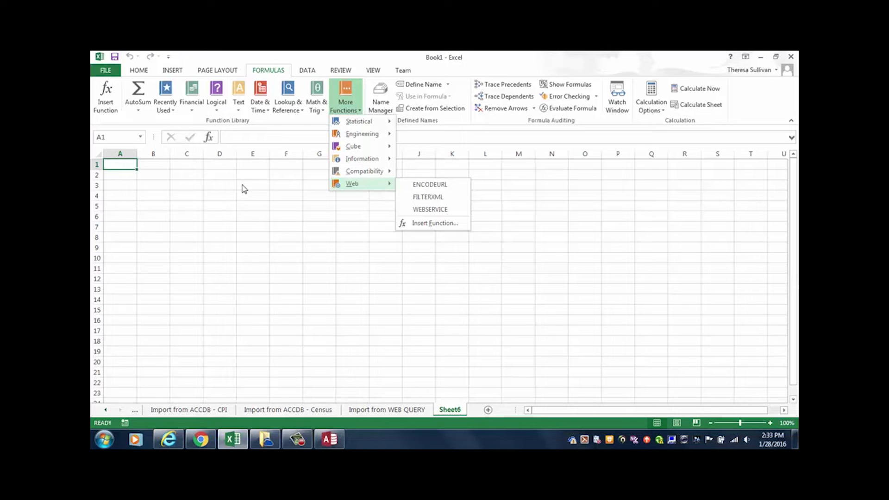
- Enter the even numbers from 2 to 20 down cells A1 to A10 of the new worksheet
left_click(119, 165)
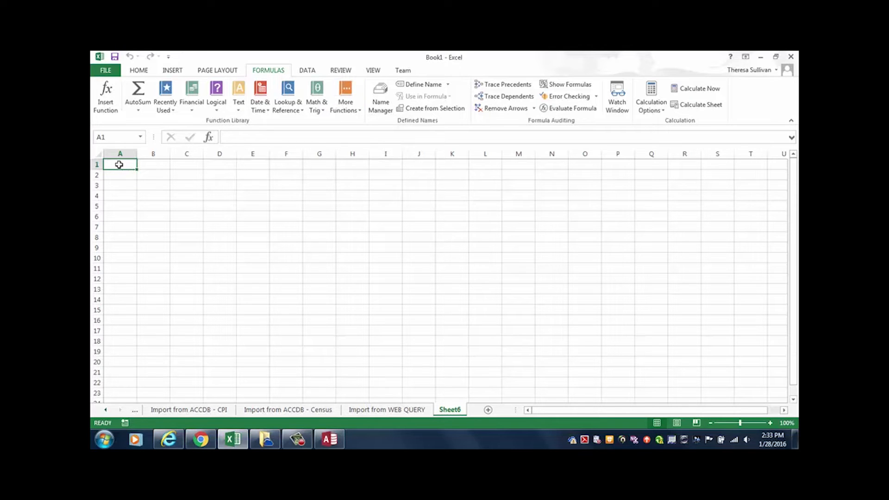
type("2 4 6 8 10")
key("Return")
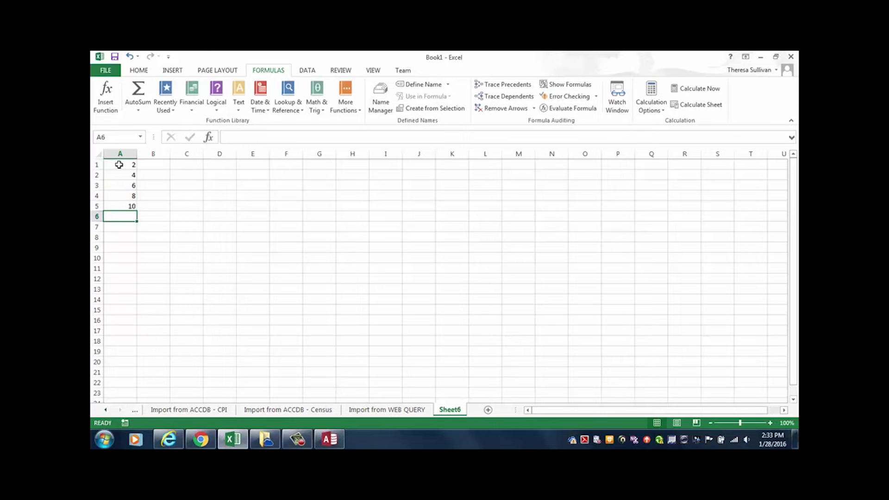
type("12")
key("Return")
type("14")
key("Return")
type("16")
key("Return")
type("18")
key("Return")
type("20")
key("Return")
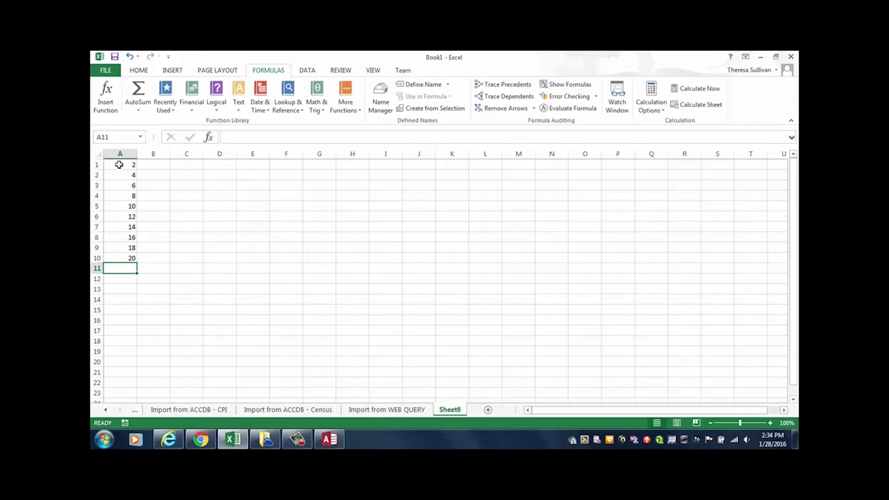
- Total A1:A10 with SUM in cell A11, check the selected numbers' summary statistics, and label the total "sum" in A12
left_click(137, 93)
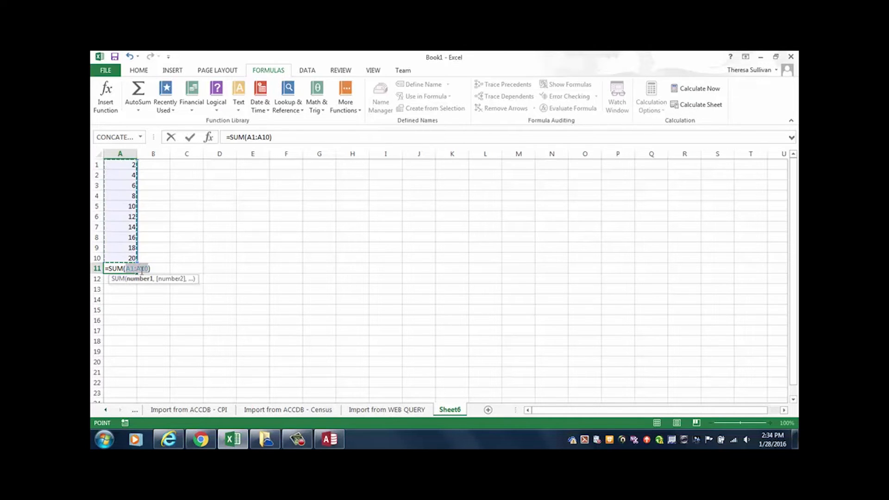
key("Return")
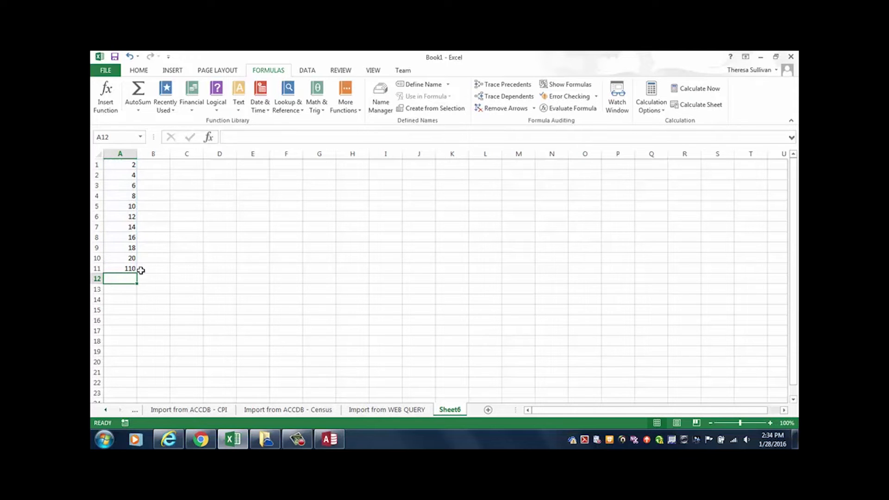
left_click(129, 269)
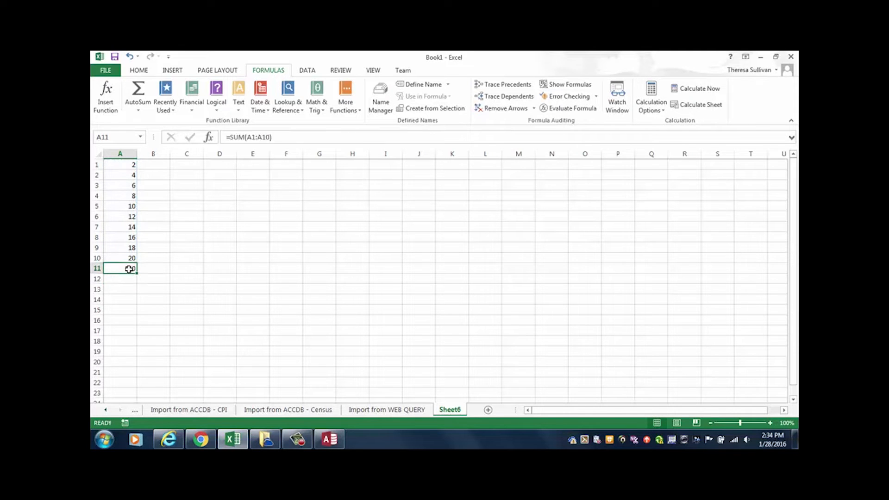
left_click_drag(118, 160, 124, 258)
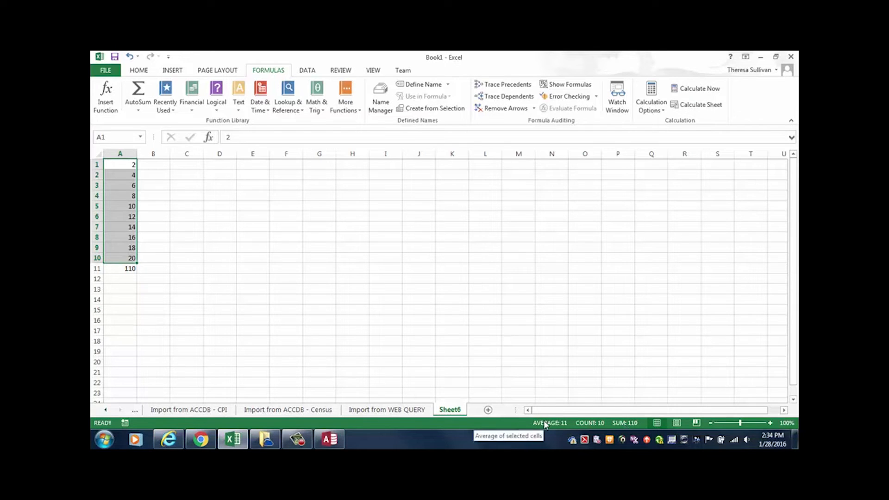
left_click(116, 279)
type("sum")
key("Tab")
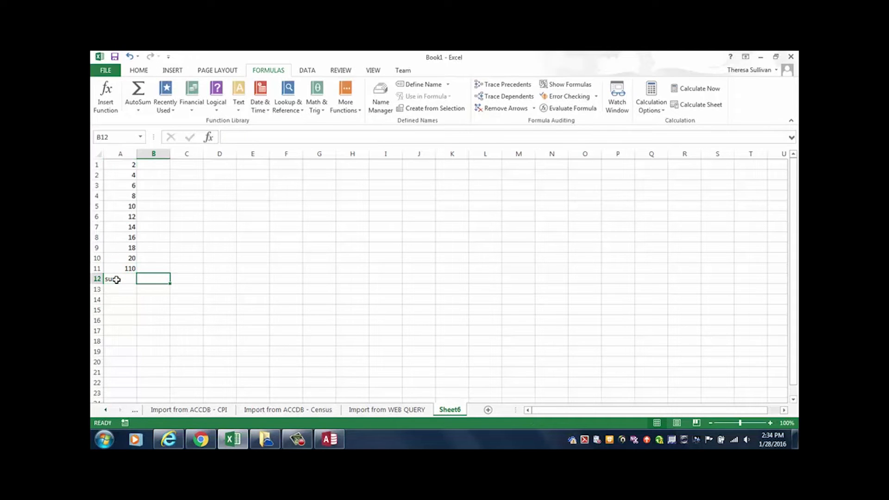
- Calculate the average of A1:A10 in cell B11 and label it "Average" in B12
left_click(145, 267)
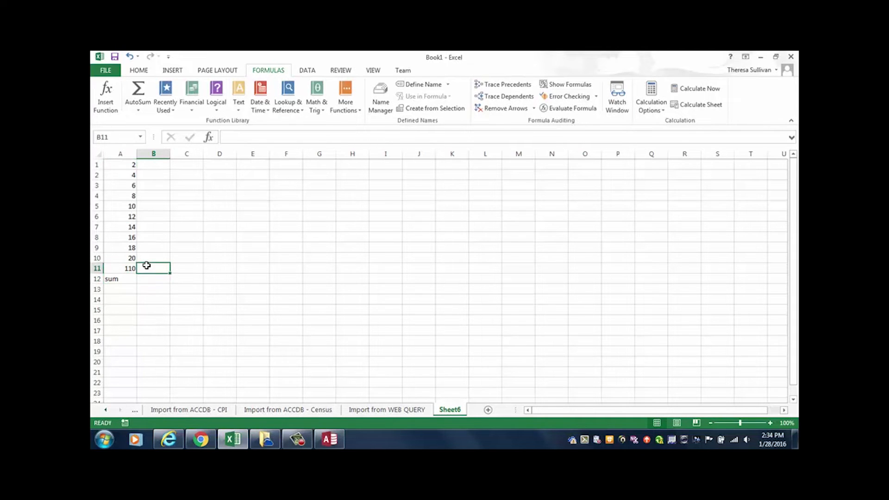
left_click(139, 106)
left_click(146, 135)
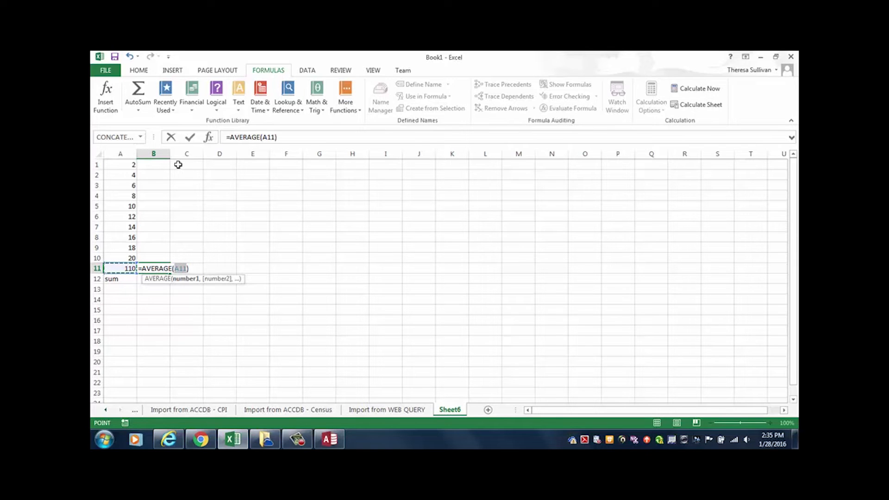
left_click_drag(126, 178, 130, 259)
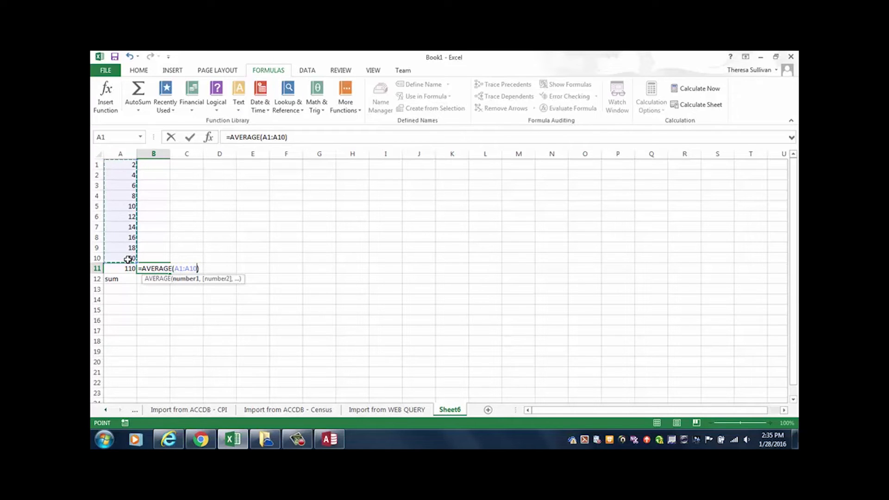
key("Return")
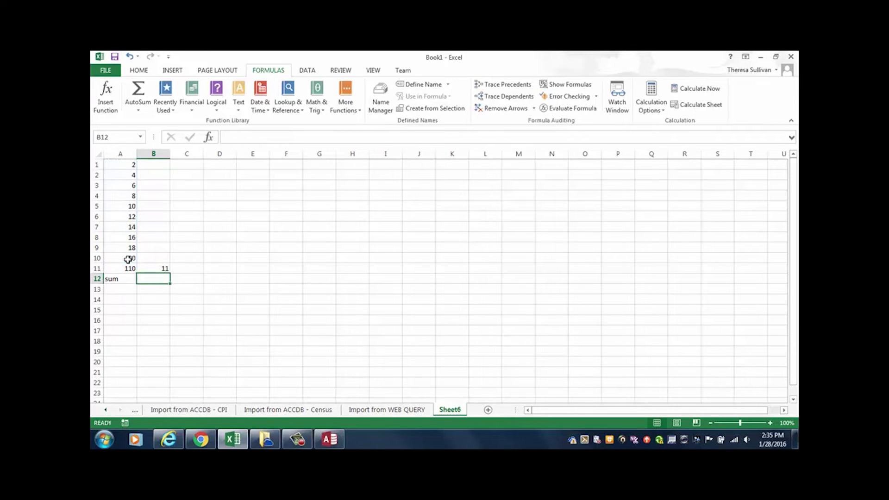
type("Average")
key("Tab")
- Count the numbers in A1:A10 with COUNT in cell C11 and label it "count" in C12
key("Up")
left_click(134, 110)
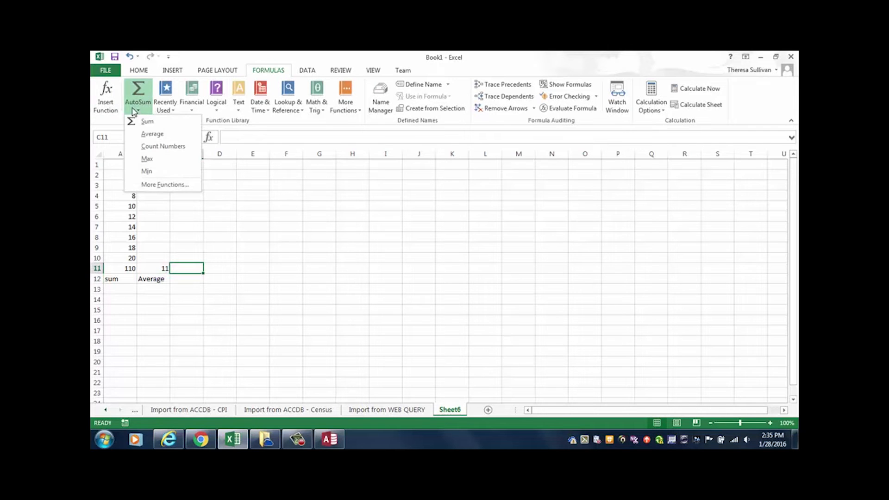
left_click(153, 146)
left_click_drag(129, 165, 129, 254)
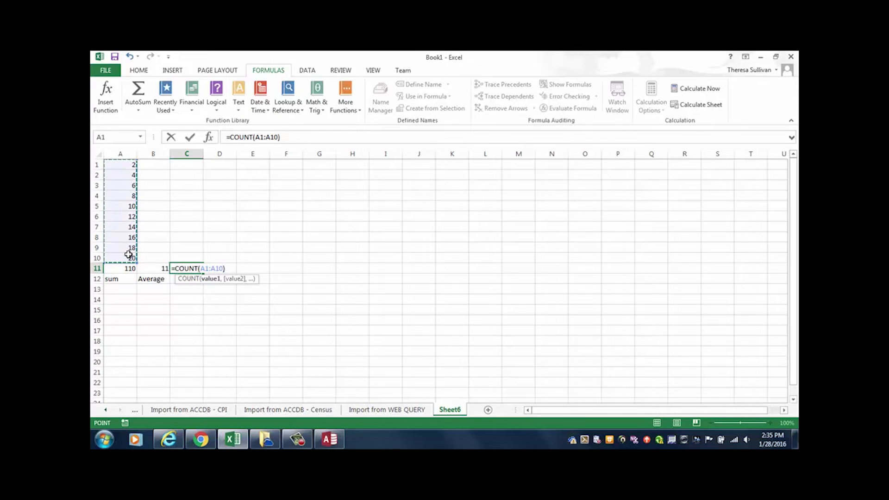
key("Return")
type("count")
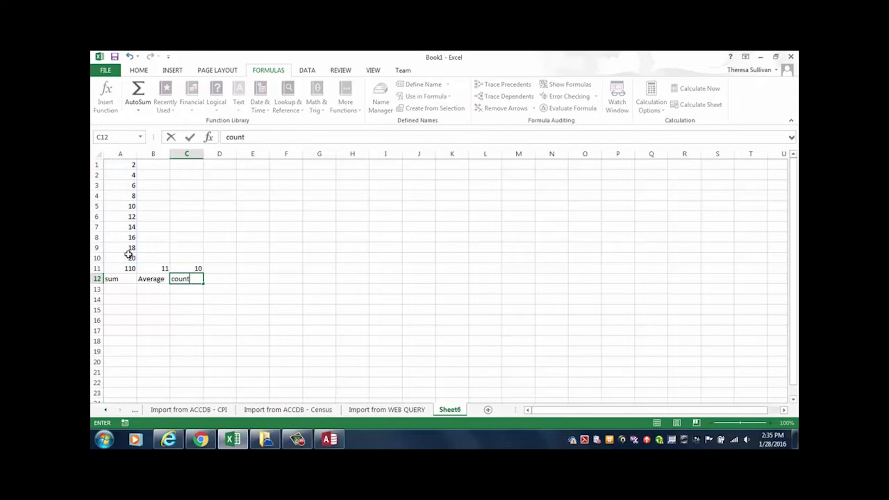
key("Tab")
- Find the maximum of A1:A10 with MAX in cell D11 and label it "max" in D12
key("Up")
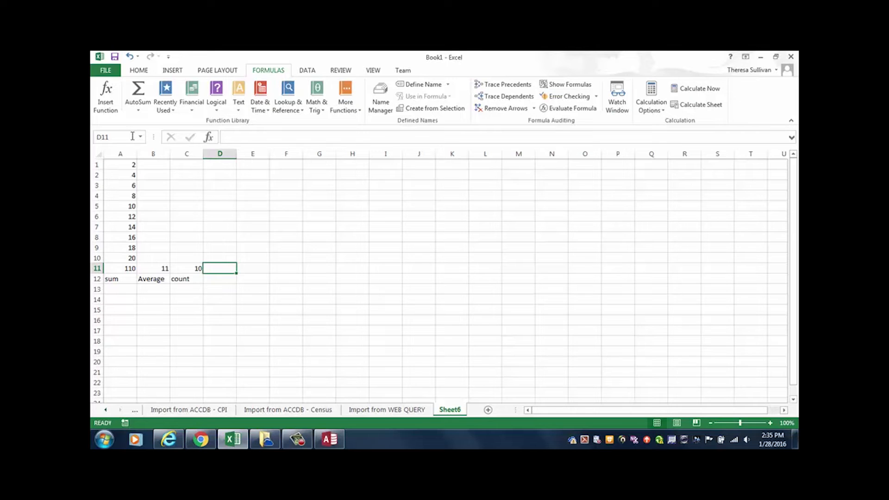
left_click(137, 110)
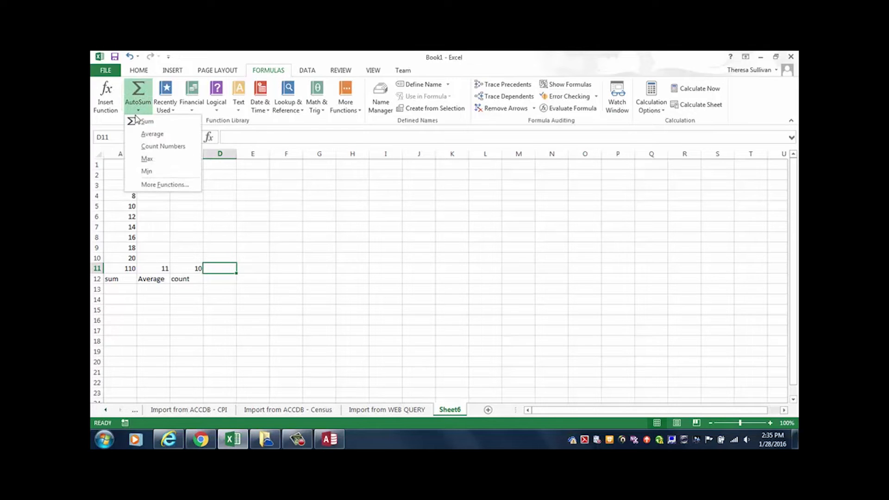
left_click(147, 159)
left_click_drag(127, 170, 125, 258)
key("Return")
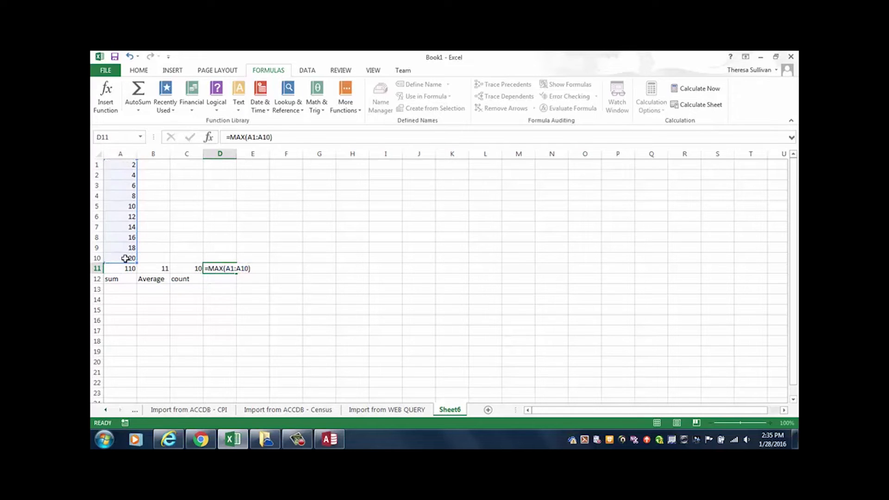
type("max")
key("Tab")
- Find the minimum of A1:A10 with MIN in cell E11 and label it "min" in E12
key("Up")
left_click(136, 113)
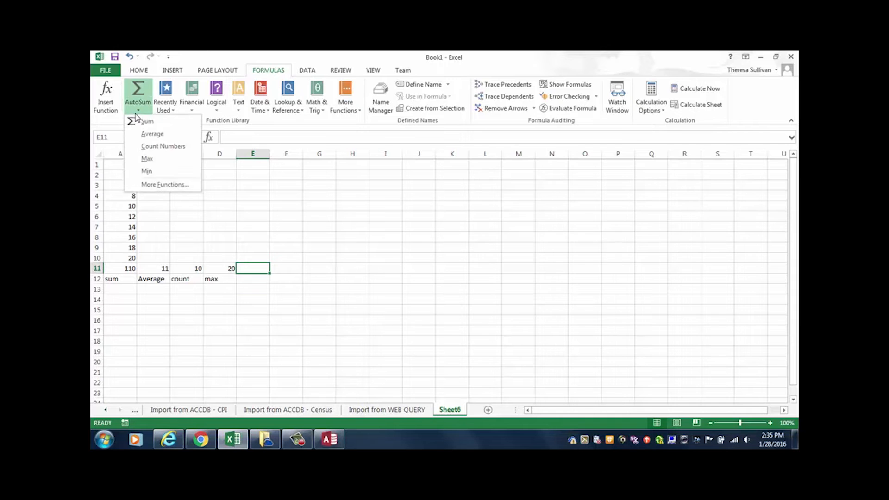
left_click(146, 171)
left_click_drag(122, 165, 120, 257)
key("Return")
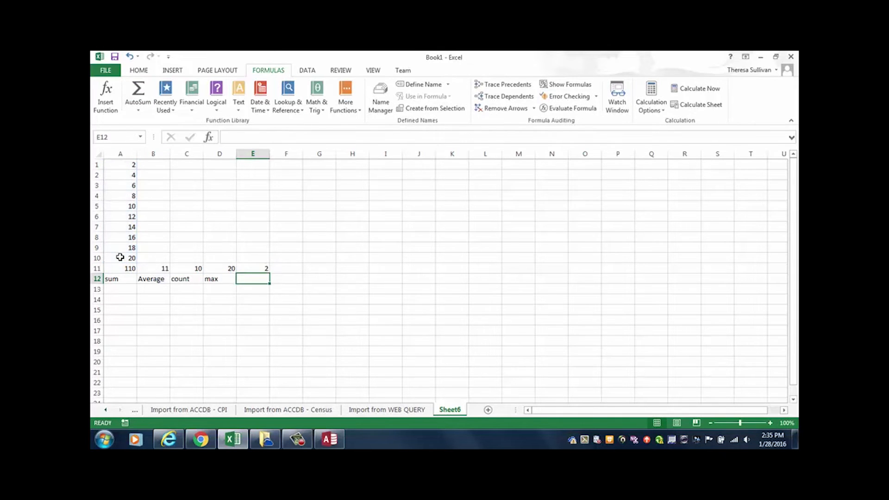
type("min")
key("Tab")
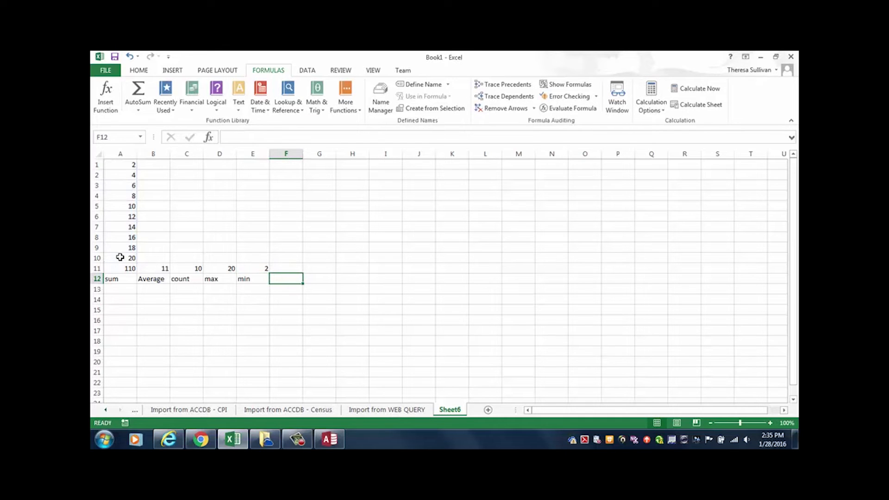
key("Up")
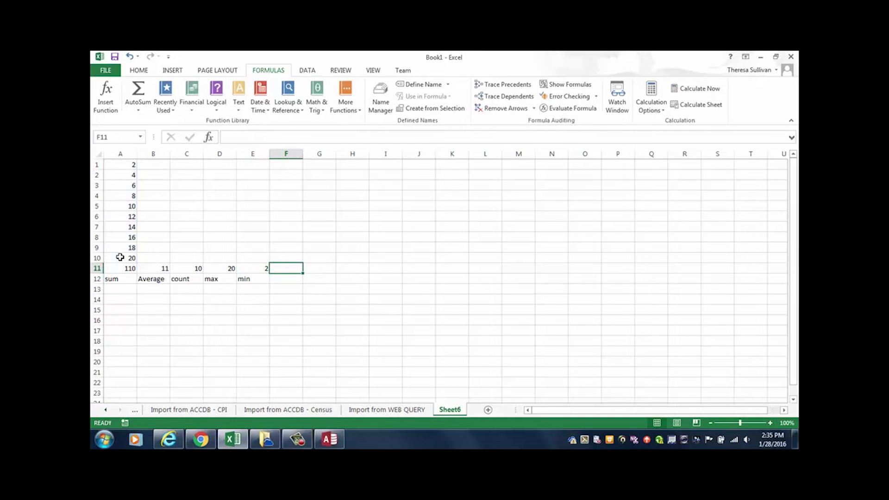
left_click(138, 111)
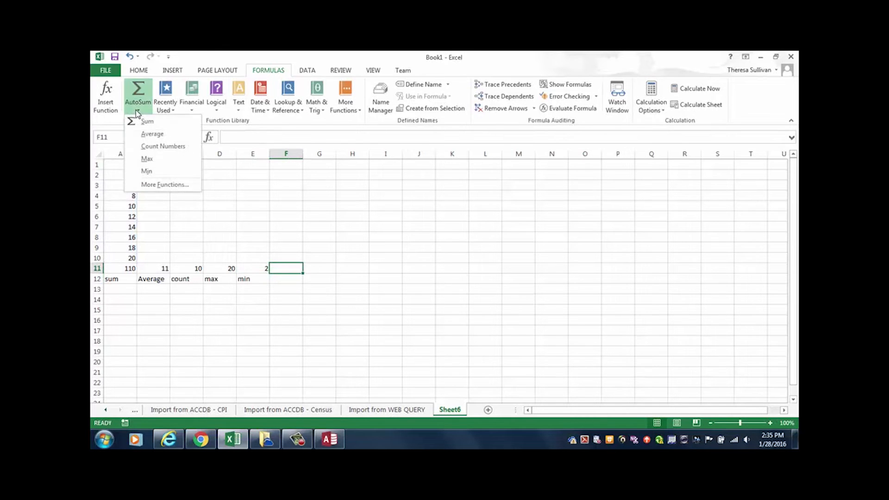
left_click(254, 248)
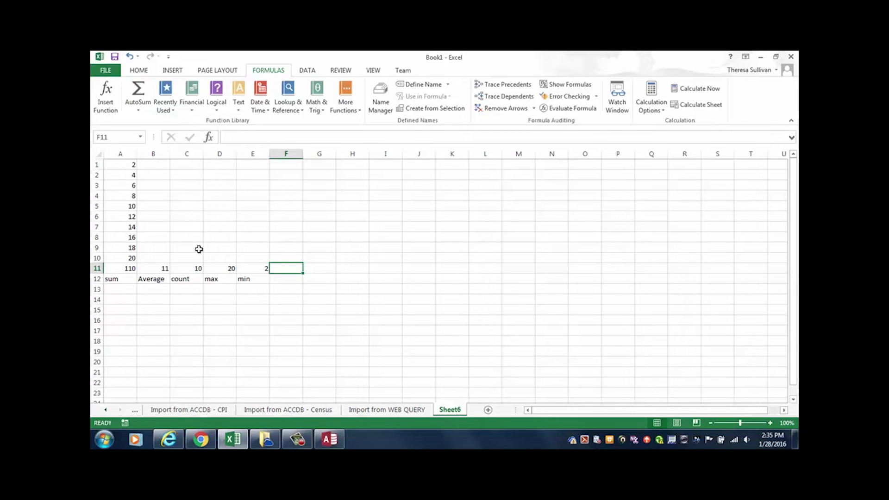
left_click(166, 239)
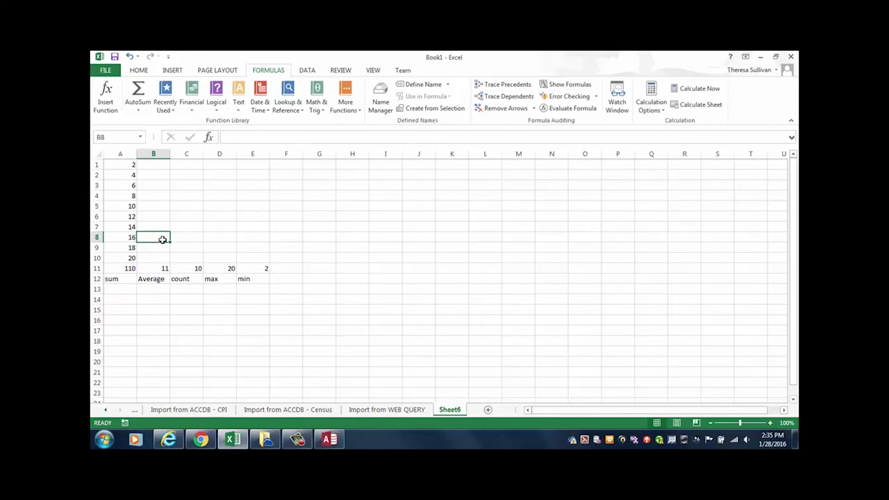
- Enter "=" as text in B14 and the note "every equation starts with an equal sign (means "calculate")" in C14
left_click(153, 300)
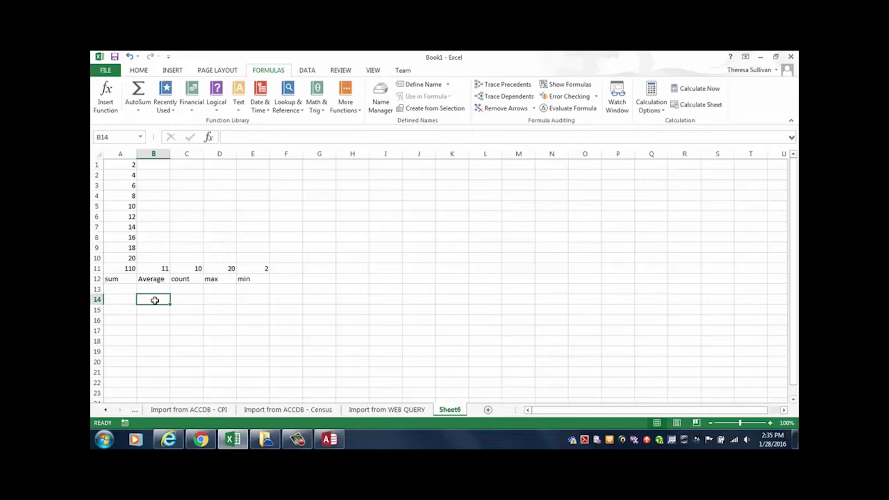
type("=")
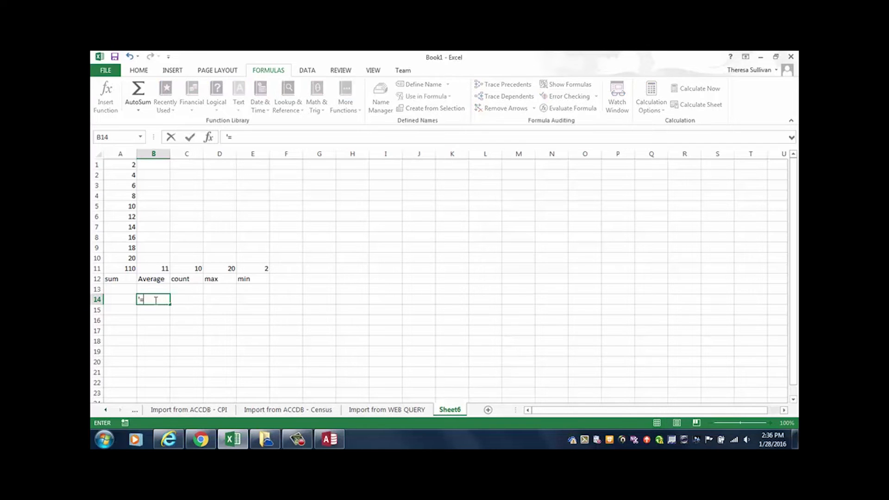
key("Tab")
type("ever")
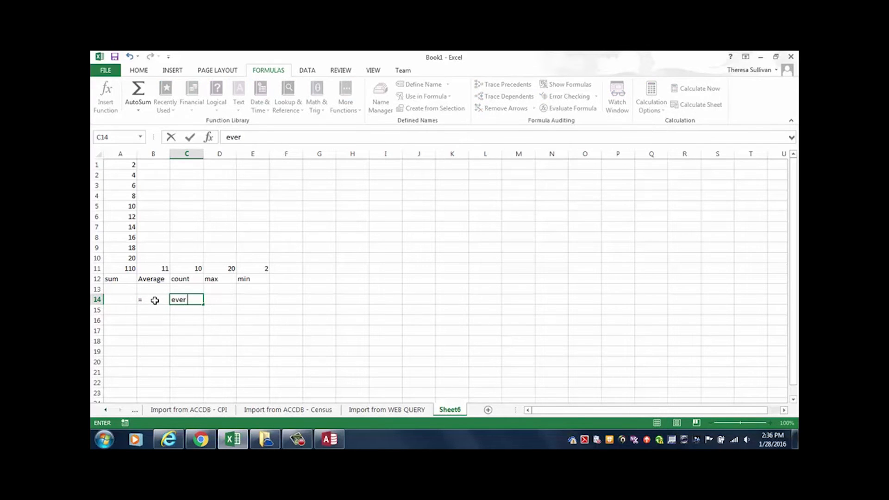
type("y equation starts with ")
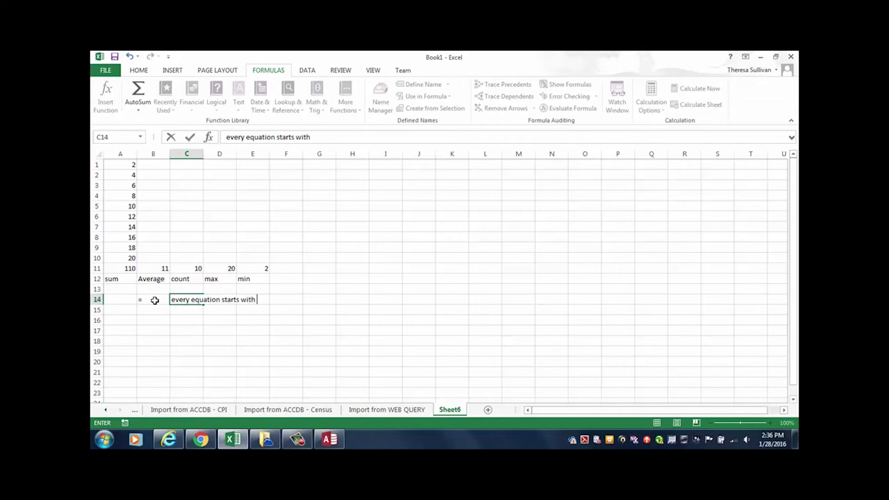
type("an equal sign")
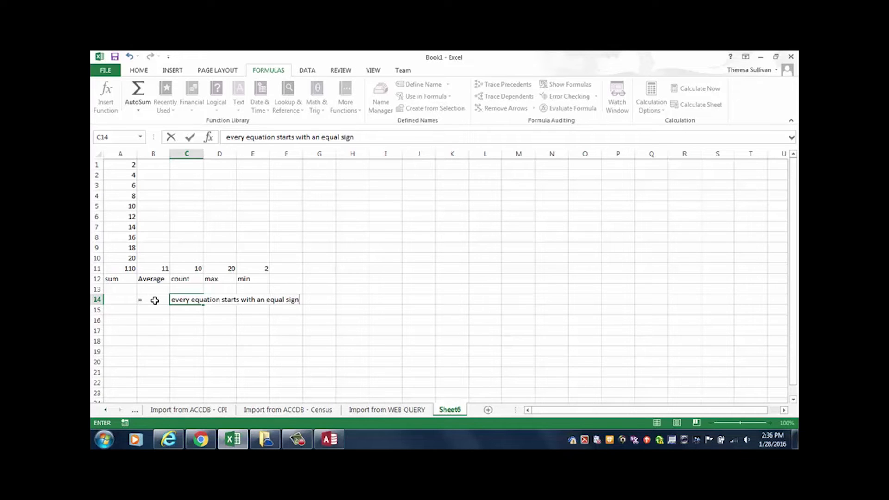
type(" (means \"calcul")
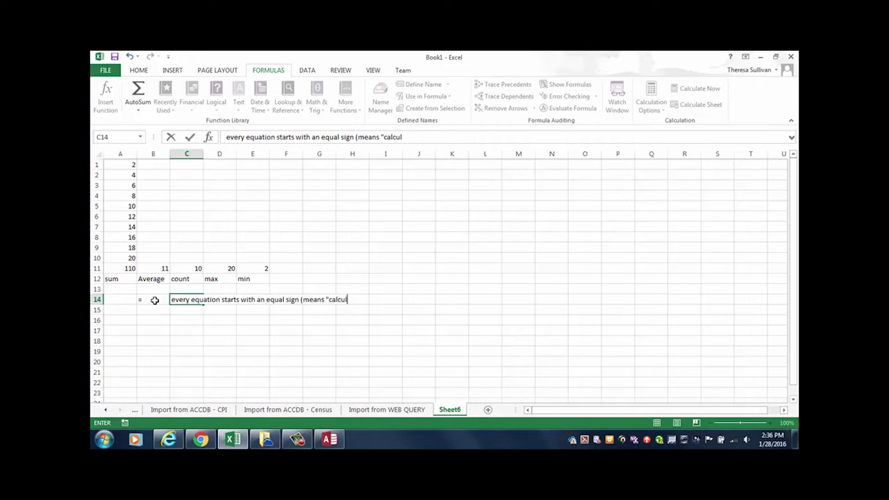
type("ate\")")
key("Return")
- Enter the function names "SUM, AVERAGE, MAX, MIN, COUNT" as text in cell B15
key("Left")
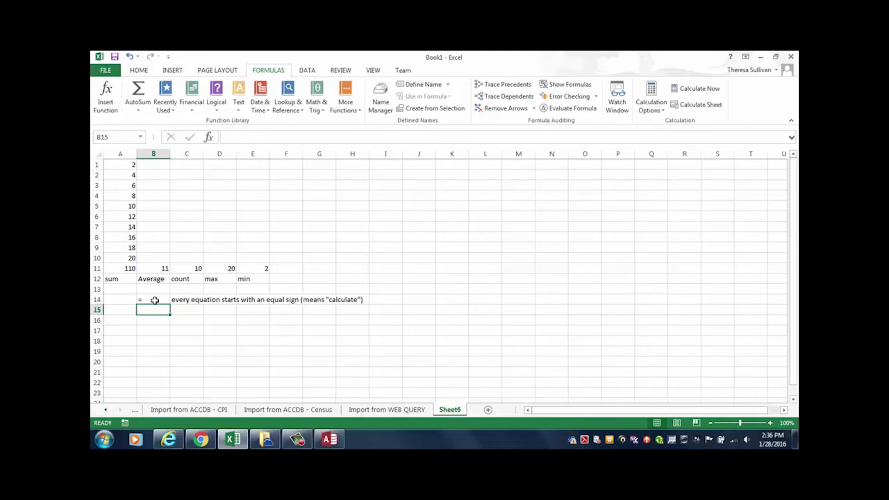
type("SUM, AVERAGE,")
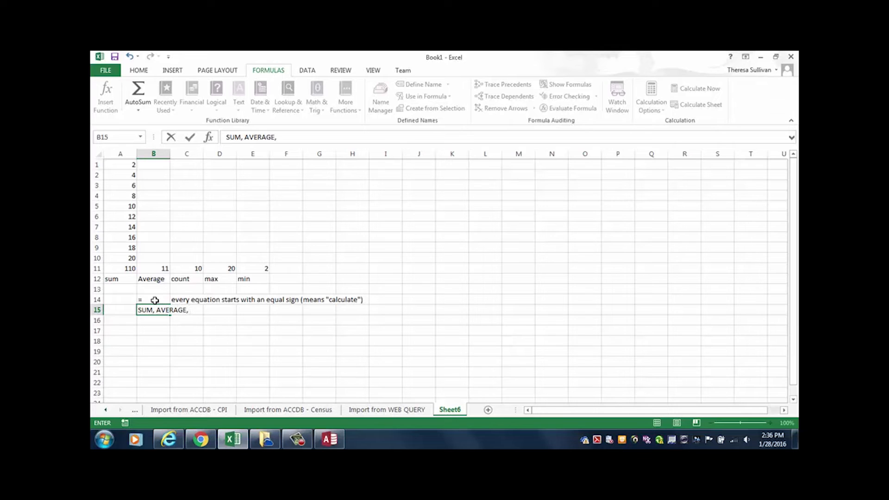
type(" MAX, MIN, COUNT")
key("Return")
key("Up")
- Enter the note "examples of functions (type of calculation/manipulation)" in cell F15
left_click(291, 309)
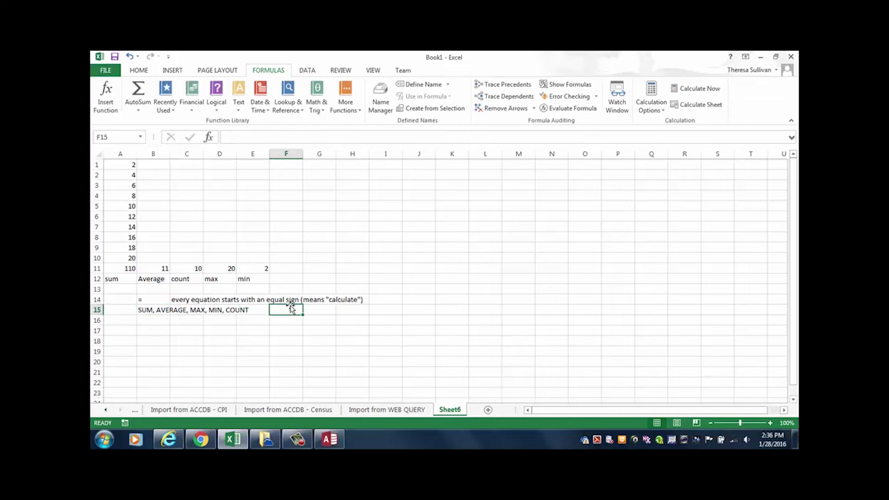
type("examples")
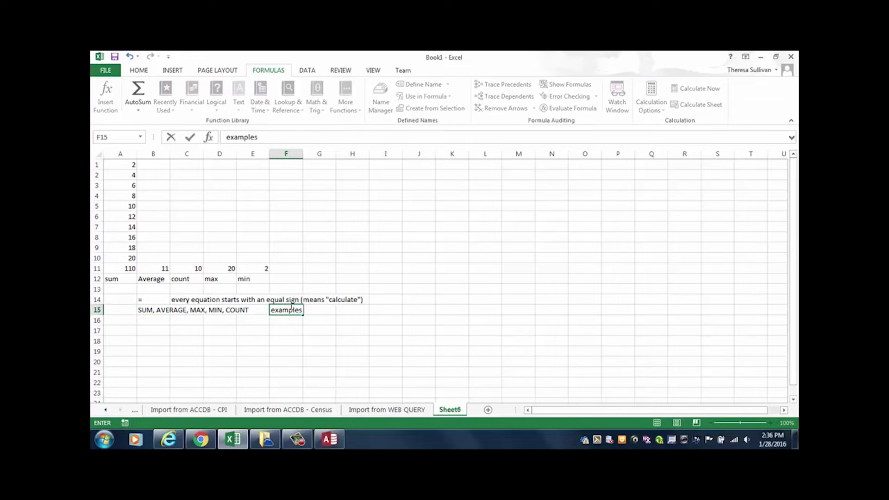
type(" of functions (")
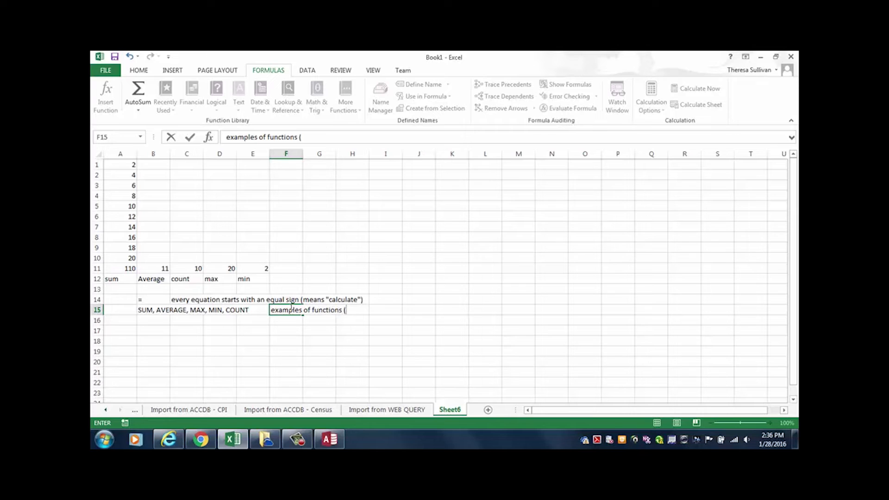
type("type of calculatio")
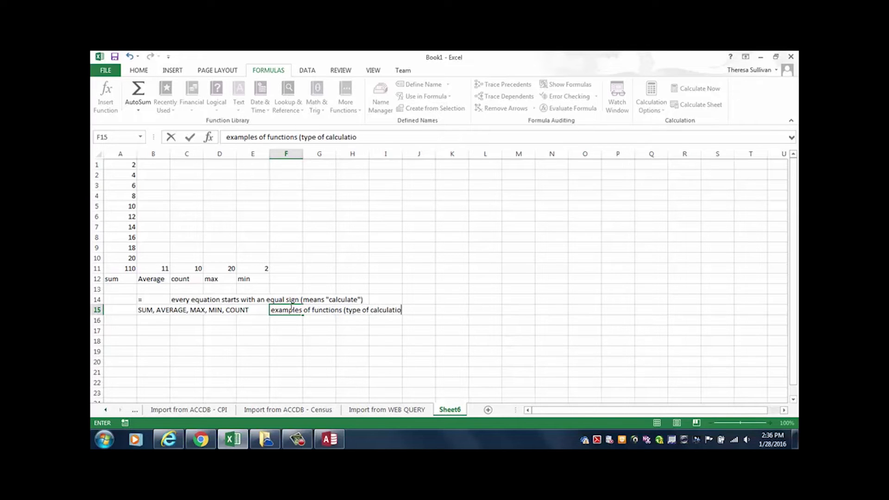
type("n/manipulation)")
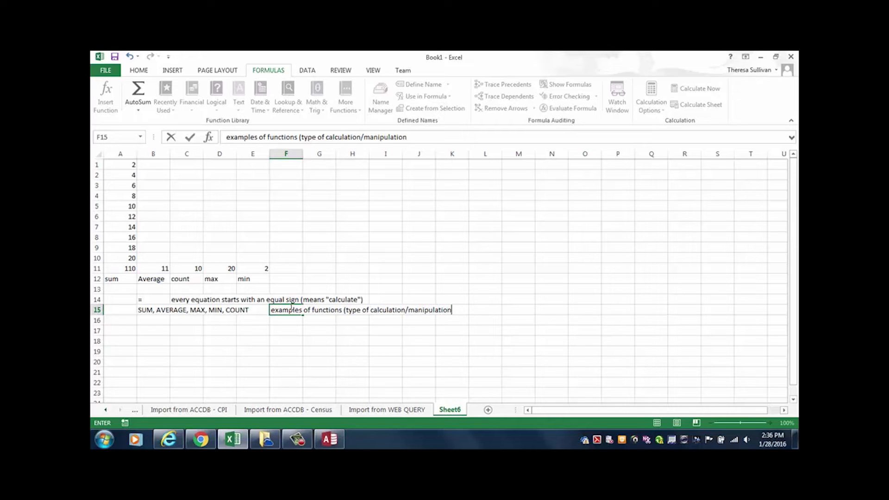
key("Return")
- Enter "()" in cell B16 and the note 'means "the quantity of"' in C16
key("Left")
key("Left")
key("Left")
key("Left")
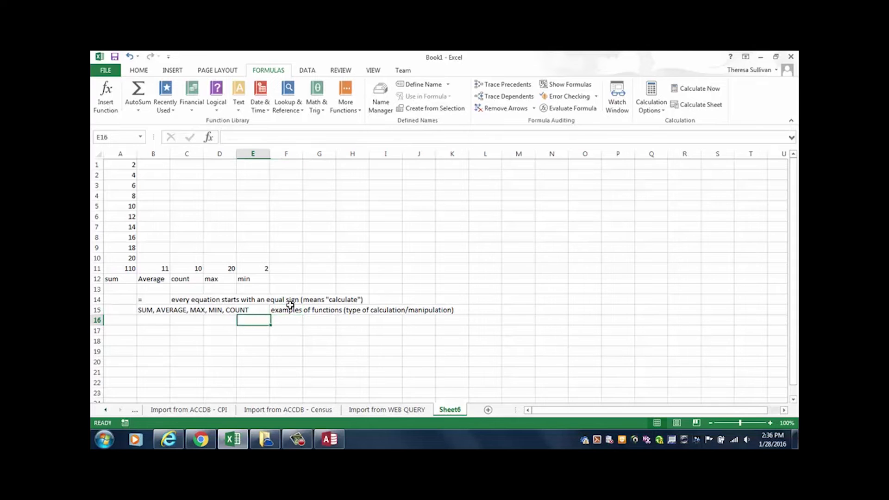
type("()")
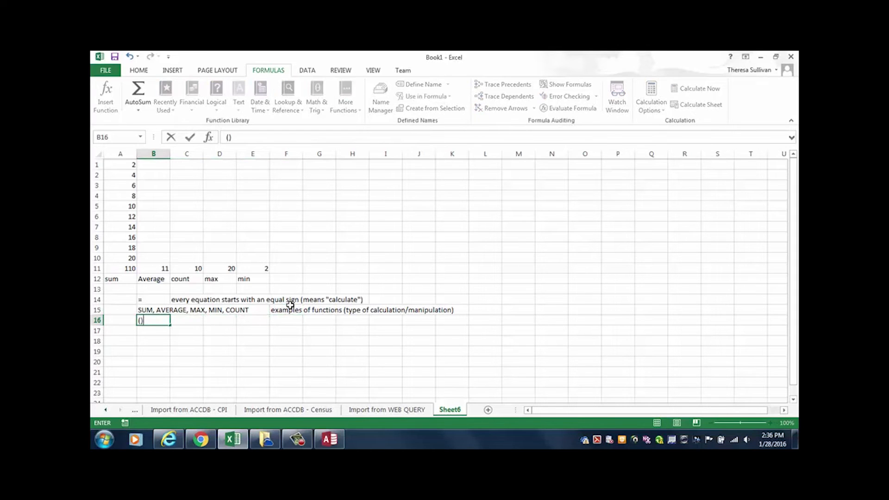
key("Right")
type("me")
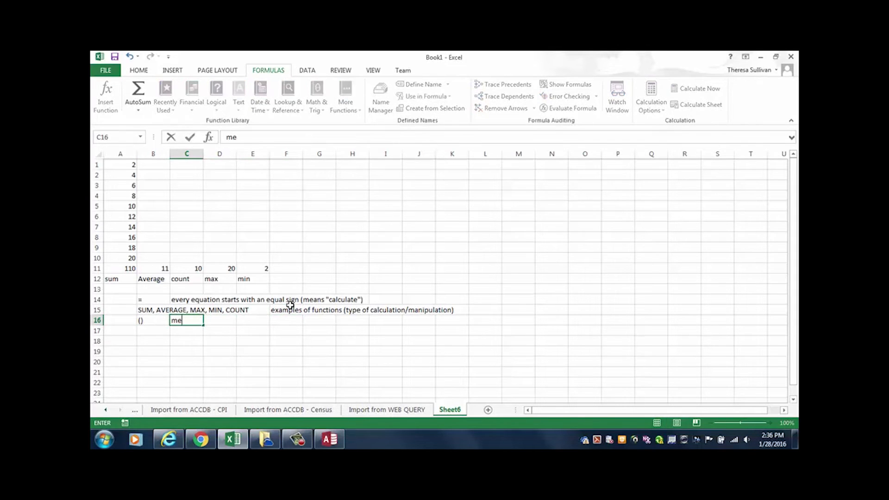
type("ans \"the quantity of\"")
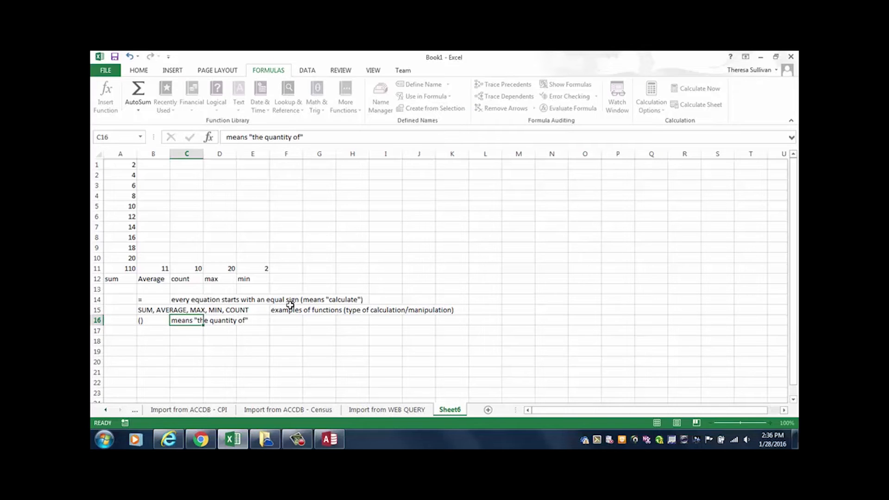
key("Return")
- Enter ":" in cell B17 and the note 'means "through"' in C17
key("Left")
type(":")
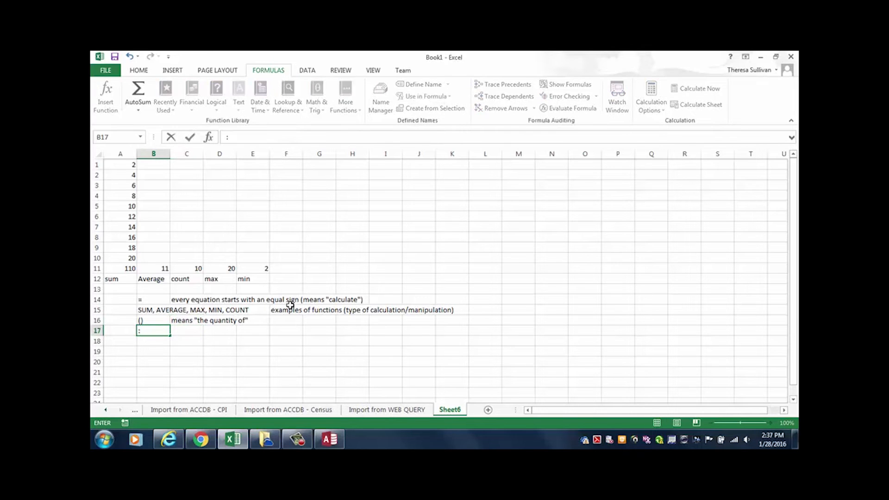
key("Return")
key("Up")
key("Right")
type("means \"through")
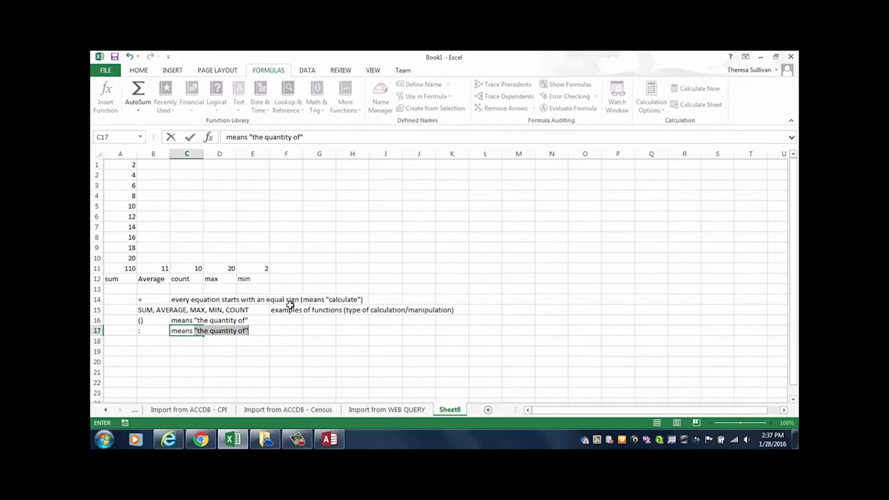
type("\"")
key("Return")
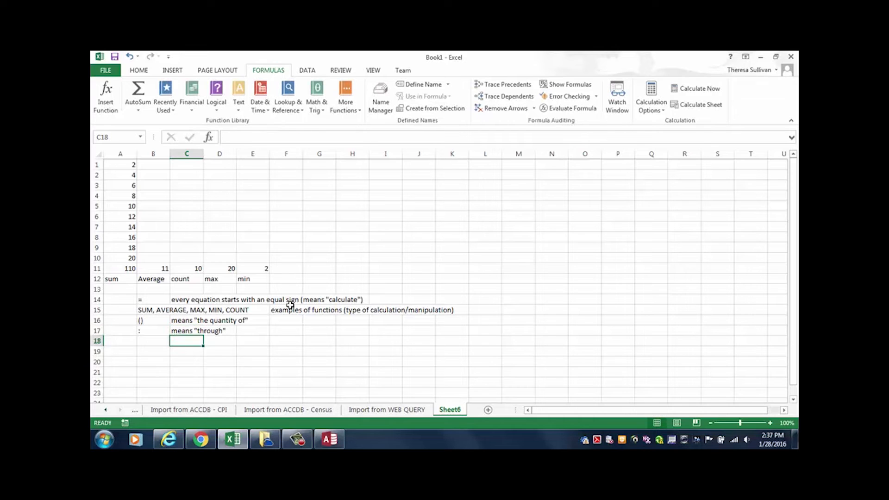
- Examine how the SUM formula in cell A11 is built
key("Down")
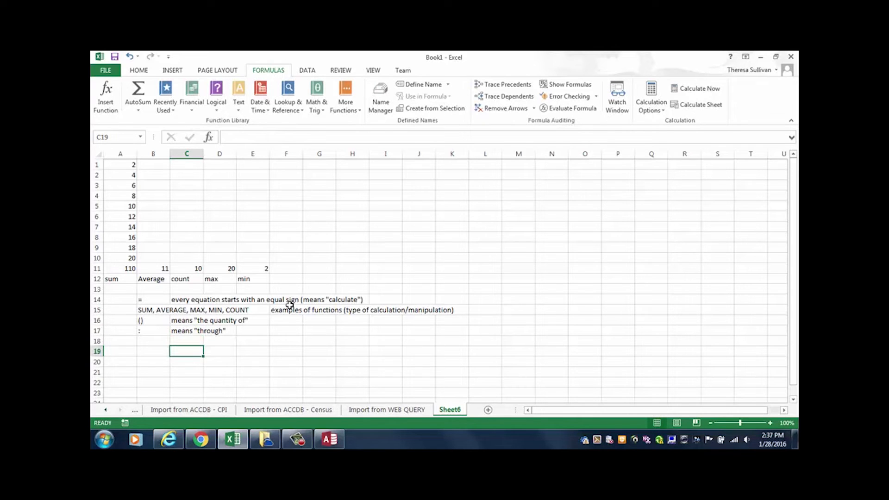
left_click(122, 275)
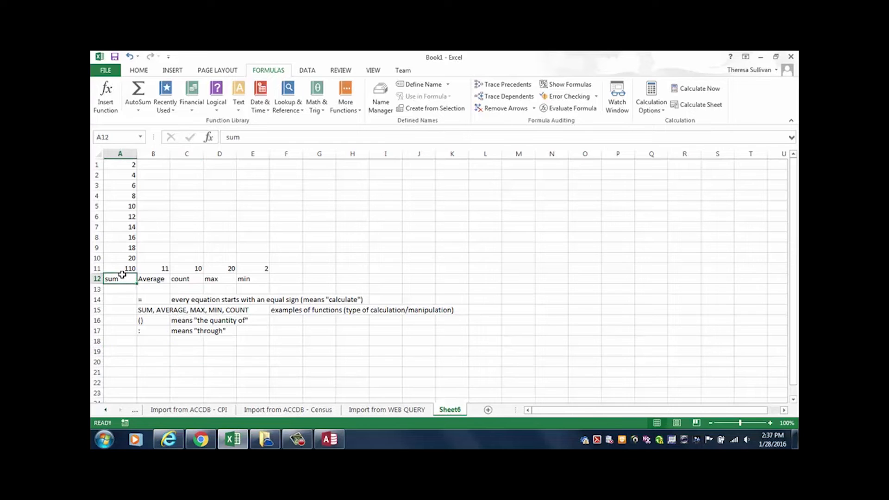
left_click(121, 269)
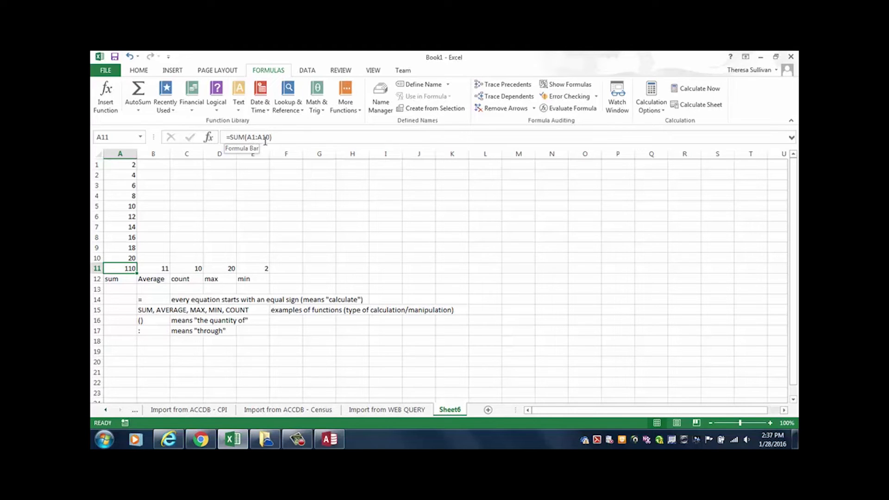
- Enter a sample person's first name in cell F4 and last name in G4
left_click(245, 204)
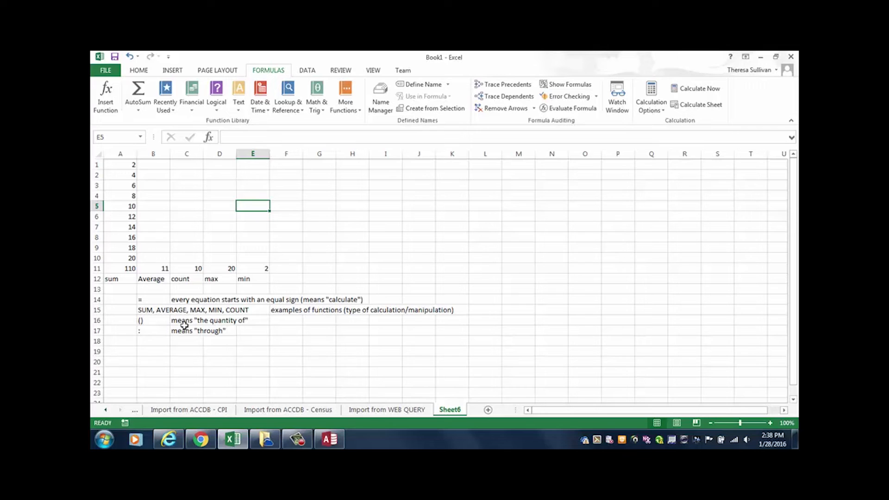
key("Up")
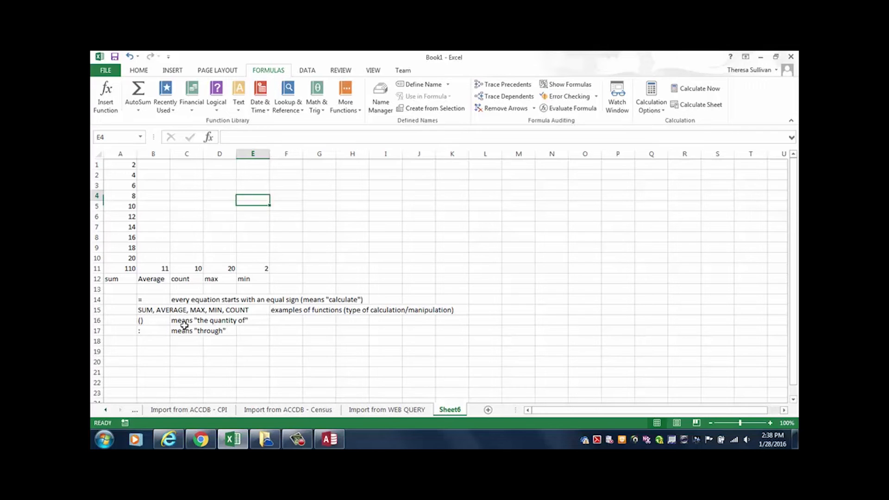
key("Right")
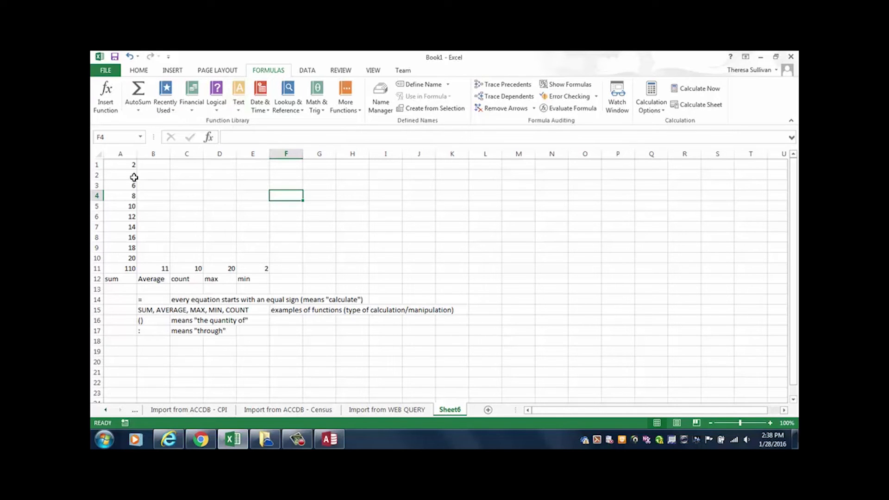
type("mary")
key("Tab")
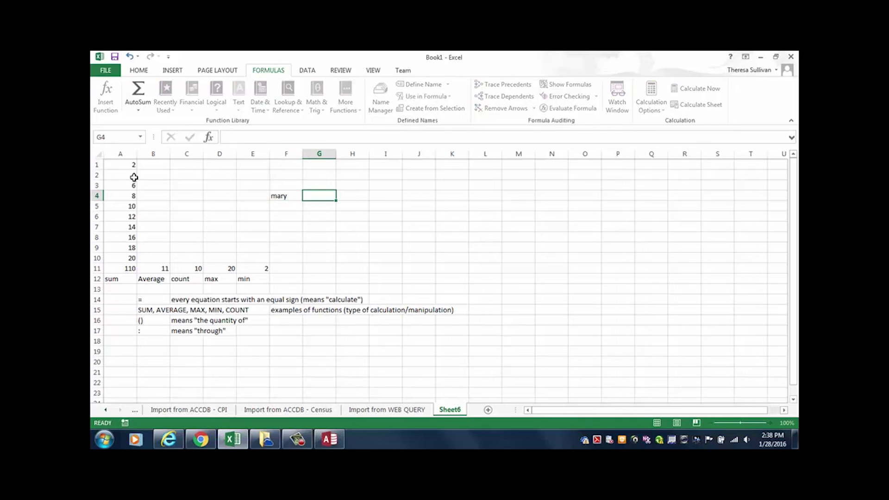
type("jones")
key("Left")
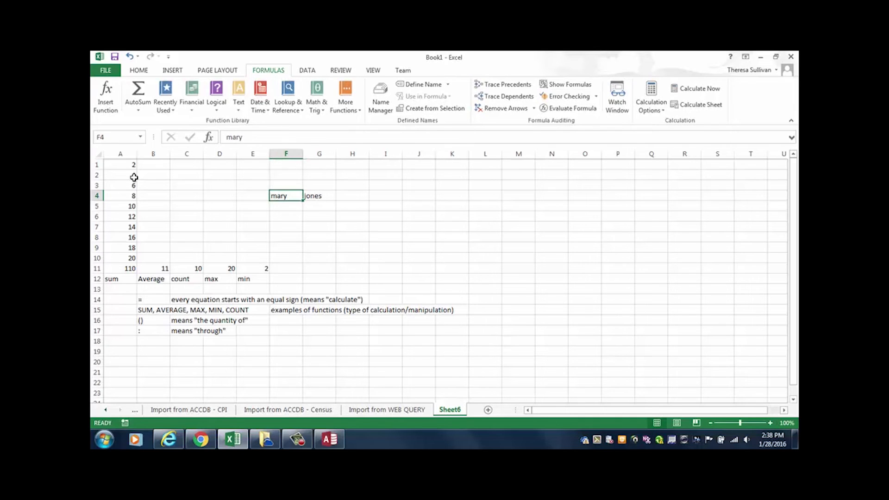
- Enter a second sample person's first name in cell F5 and last name in G5
key("Down")
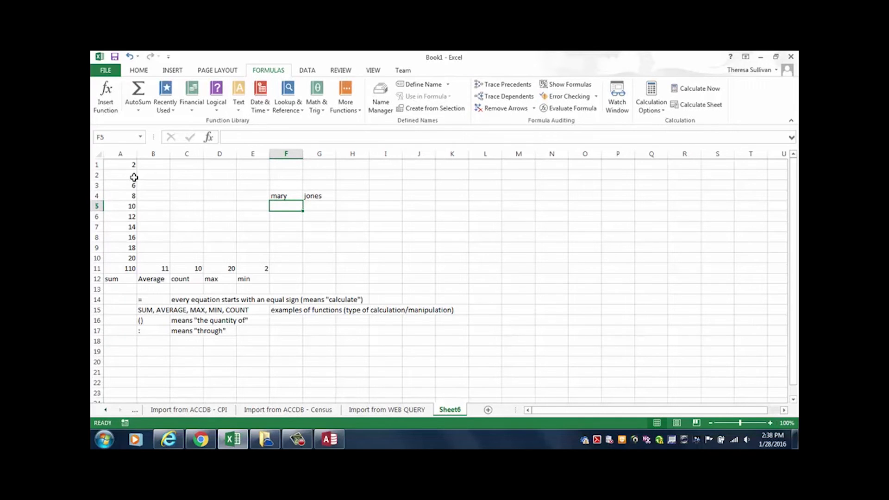
type("kevin")
key("Tab")
type("smit")
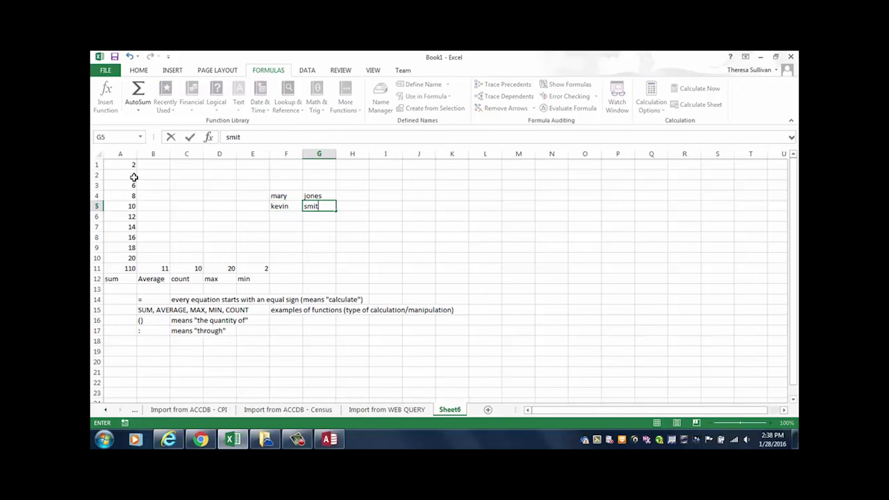
type("h")
key("Tab")
key("Up")
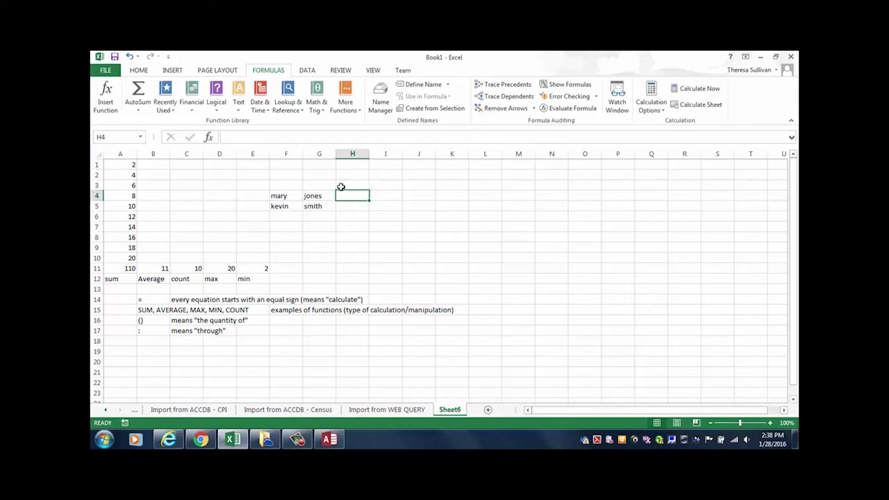
- Join the first and last names from F4 and G4 in cell H4 with the CONCATENATE function
left_click(239, 110)
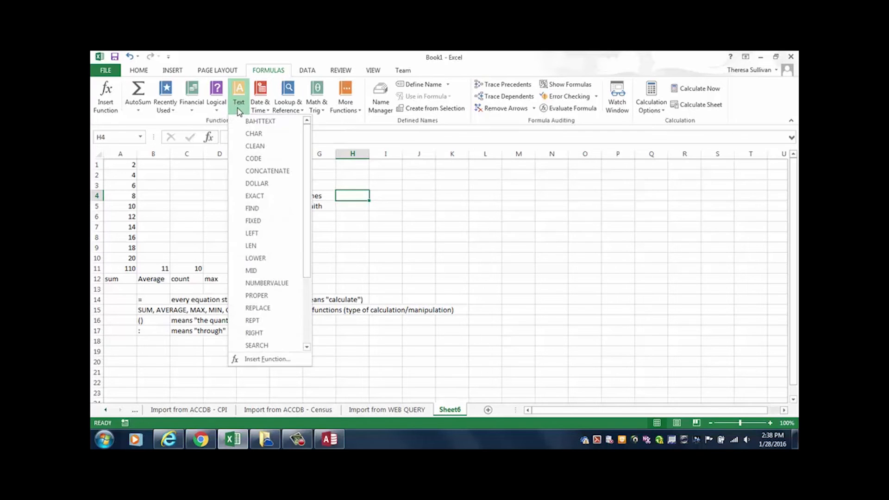
left_click(268, 172)
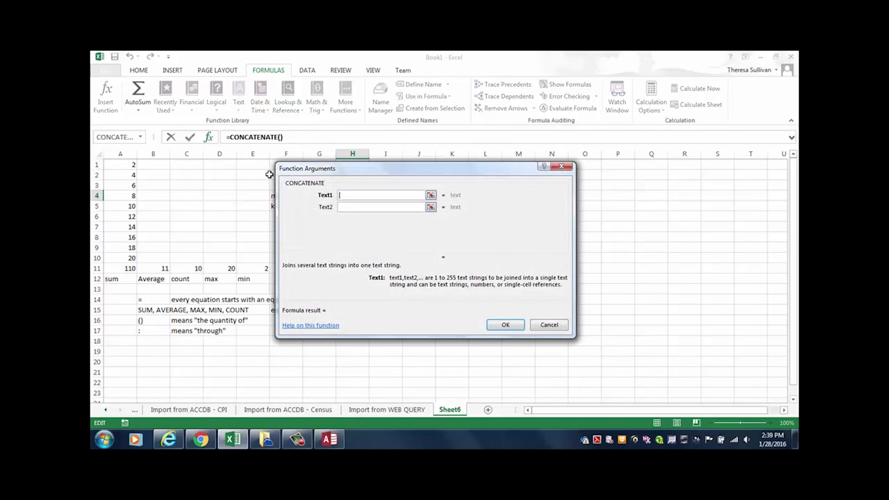
left_click_drag(336, 170, 470, 171)
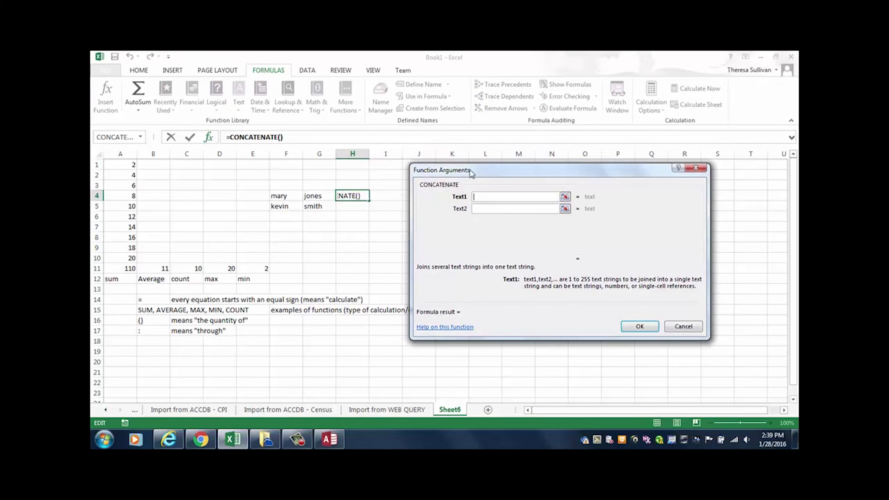
left_click(284, 196)
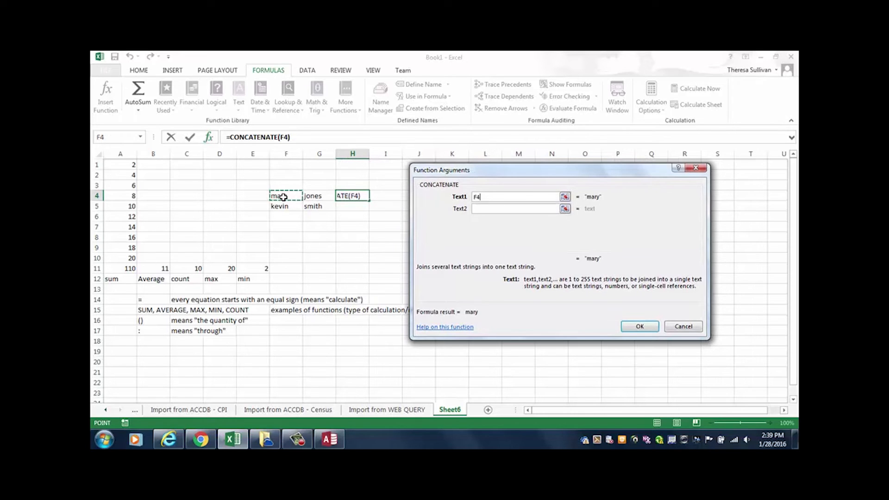
left_click(488, 209)
left_click(308, 197)
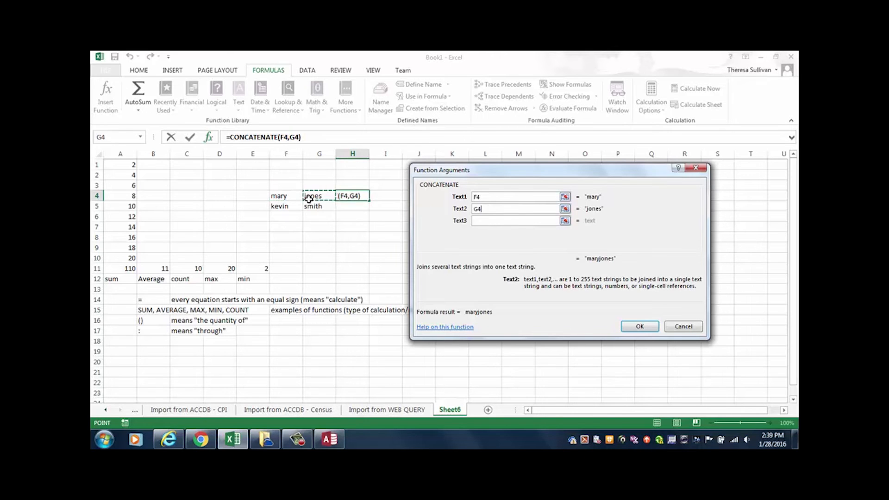
left_click(640, 327)
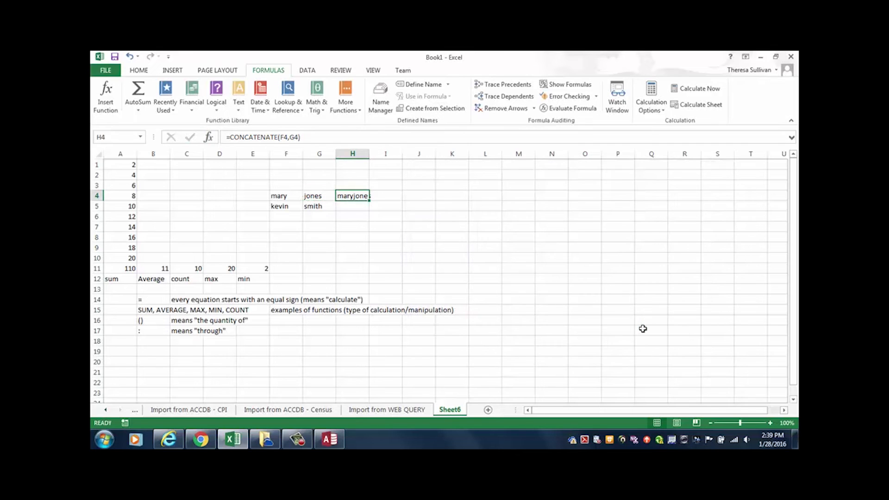
- Fit column H's width to its contents and clear the formula from cell H4
double_click(369, 153)
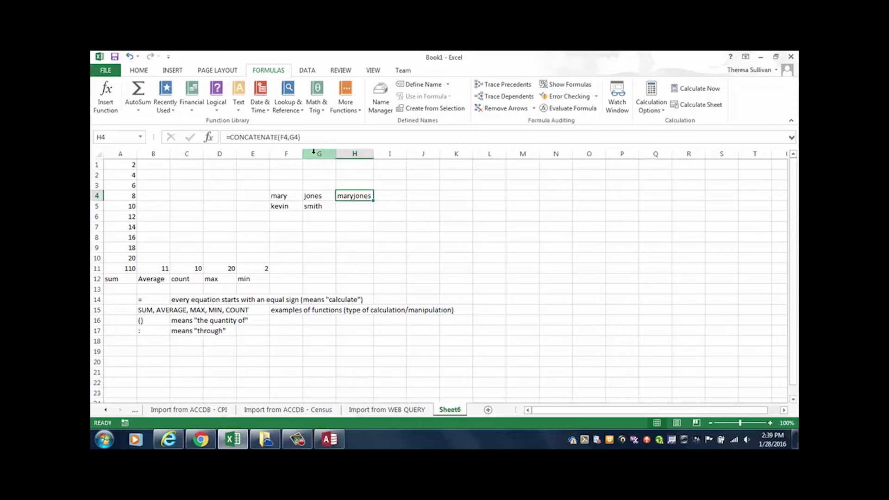
key("BackSpace")
key("Return")
key("Up")
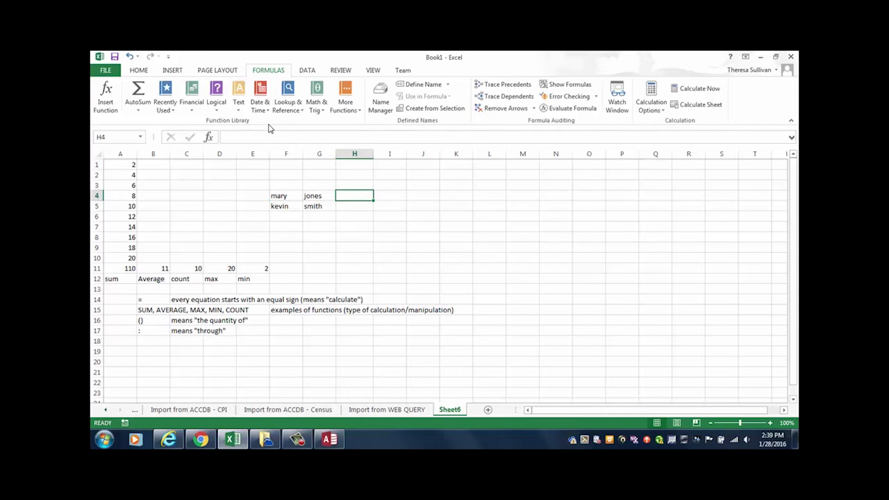
- Join the first name in F4, a space and the last name in G4 in cell H4 with the CONCATENATE function
left_click(239, 106)
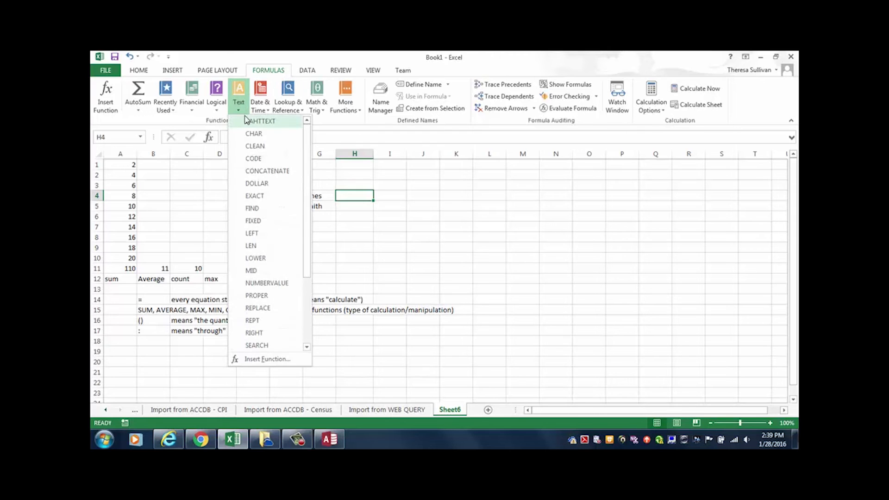
left_click(260, 171)
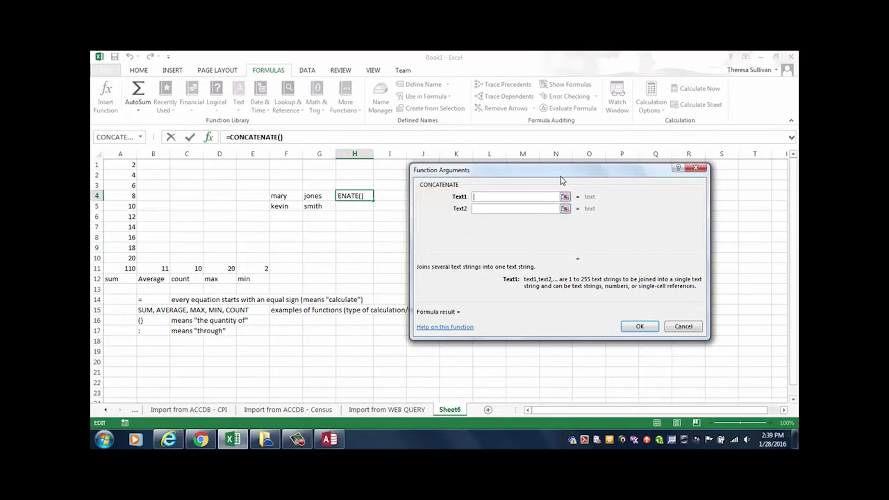
left_click(286, 196)
left_click(486, 214)
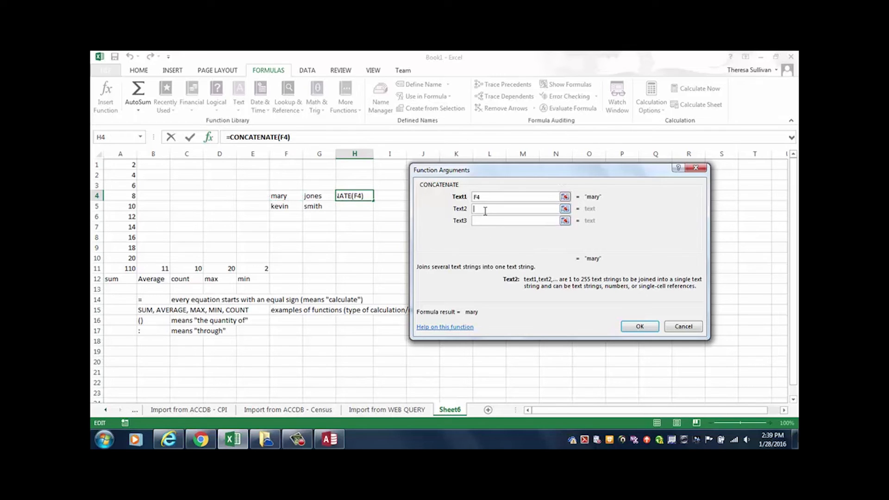
left_click(481, 223)
left_click(314, 196)
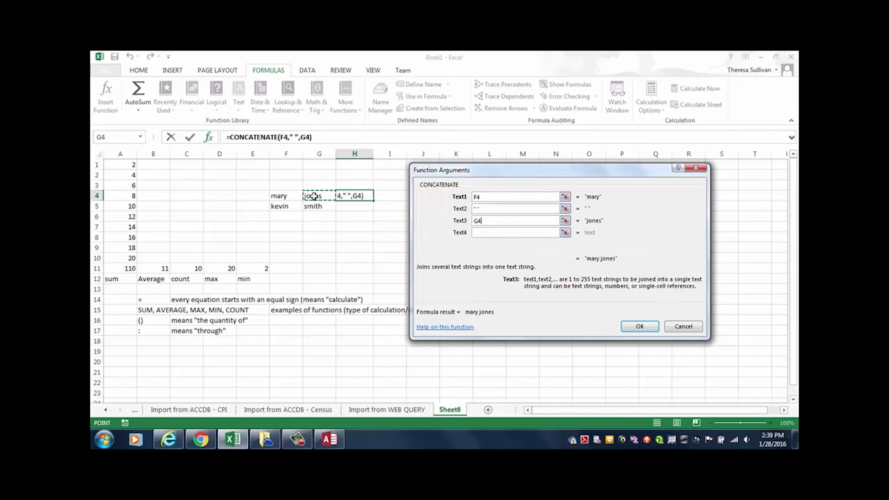
key("Return")
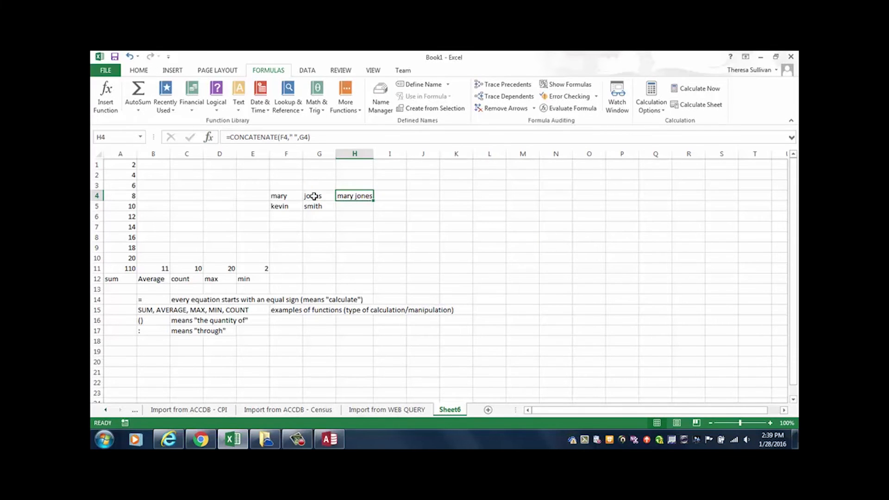
- Copy the CONCATENATE formula from H4 down to H5 and fit column H's width to its contents
left_click_drag(374, 200, 375, 211)
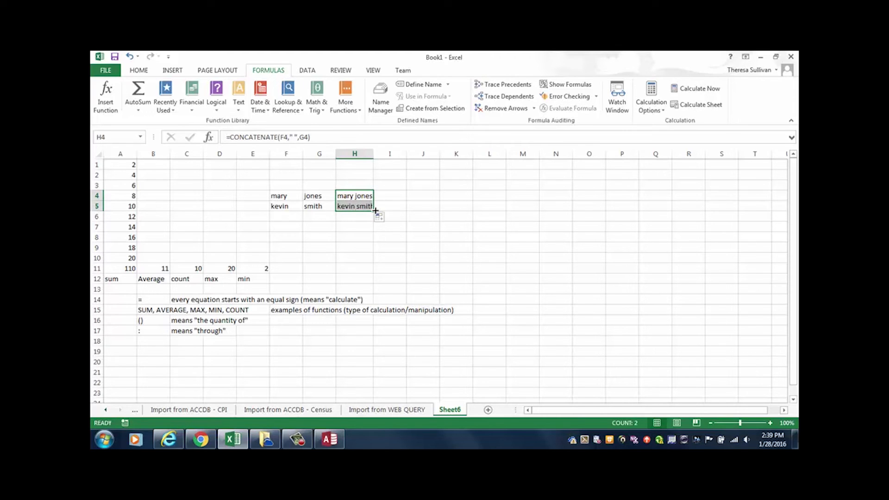
double_click(373, 153)
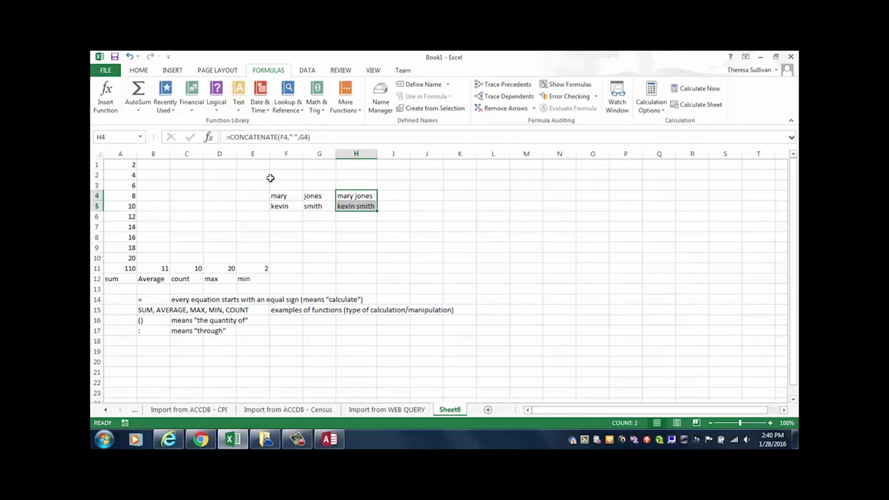
- Rename Sheet6 as Formulas and add a new worksheet after it
double_click(452, 410)
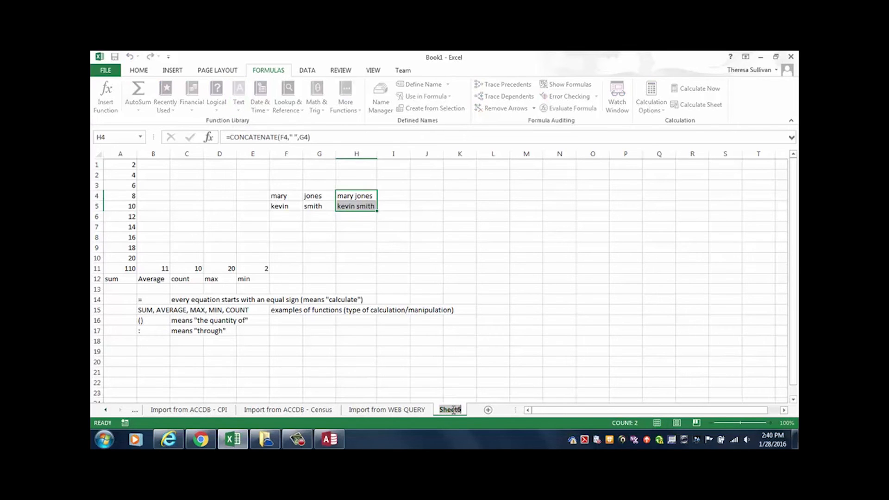
type("Formulas")
key("Return")
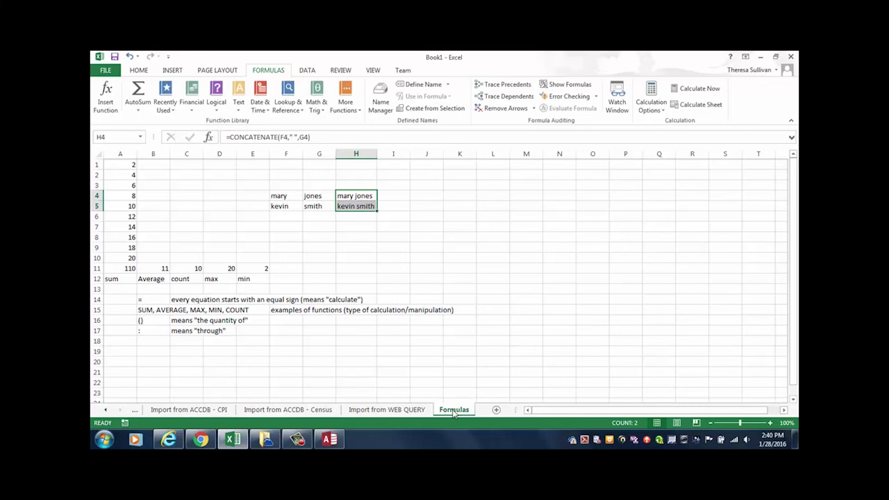
left_click(497, 410)
- On the Formulas sheet, apply all borders to A1:K18 and fill the joined names in H4:H5 with yellow
left_click(357, 413)
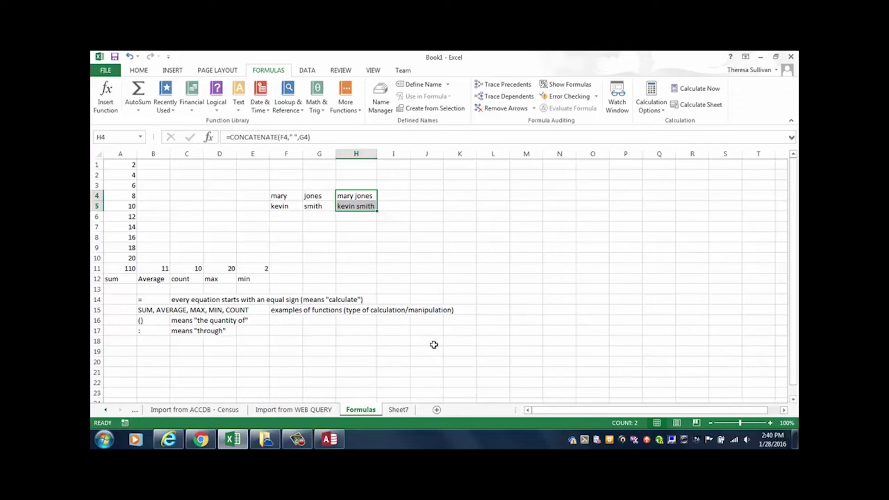
left_click_drag(463, 341, 92, 150)
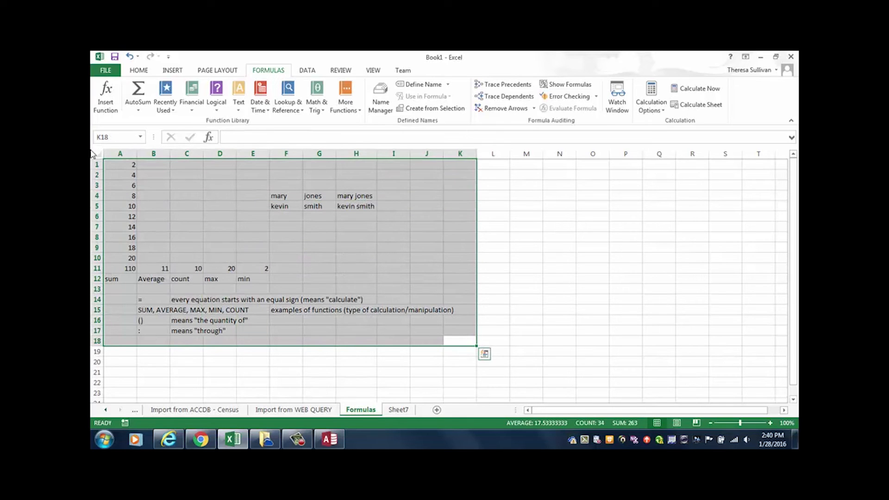
left_click(135, 73)
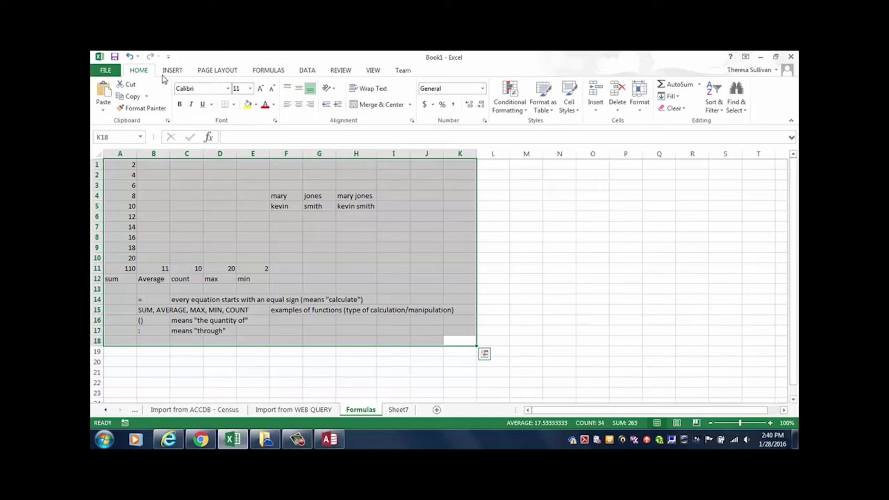
left_click(234, 105)
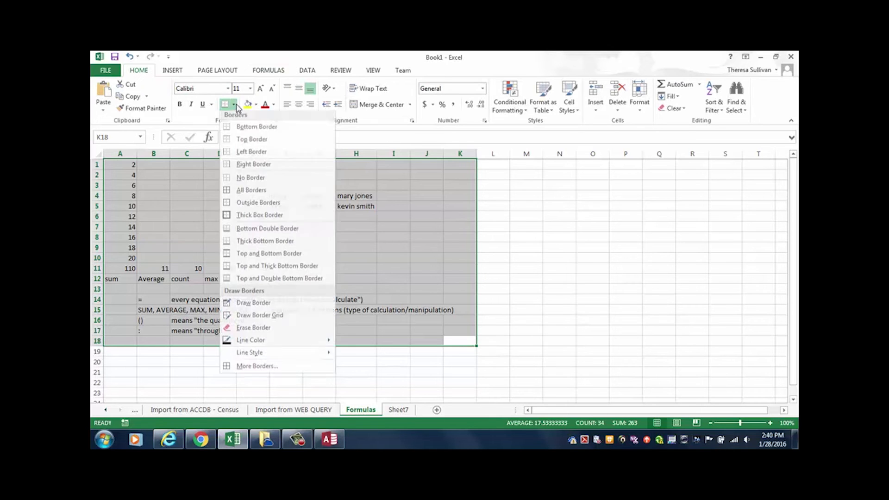
left_click(242, 194)
left_click_drag(345, 206, 342, 194)
left_click(248, 104)
- Copy the range A1:K18 and create a blank document in Word
left_click_drag(460, 342, 111, 146)
key("ctrl+c")
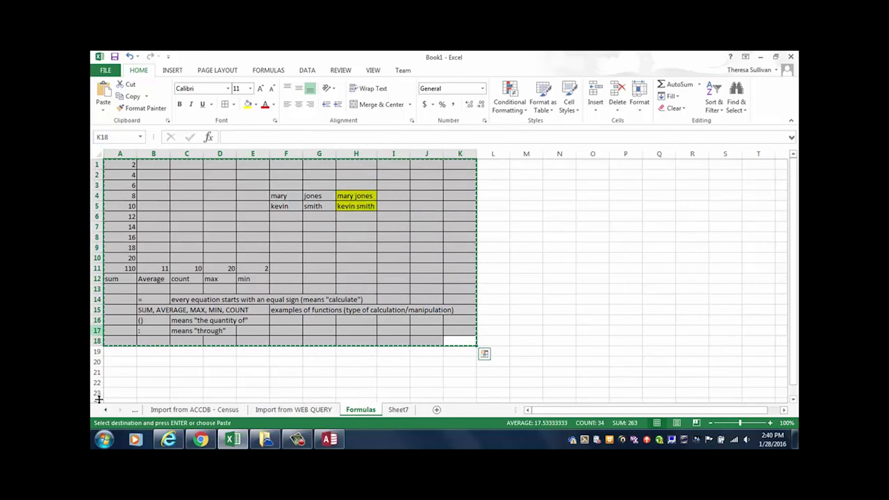
left_click(105, 440)
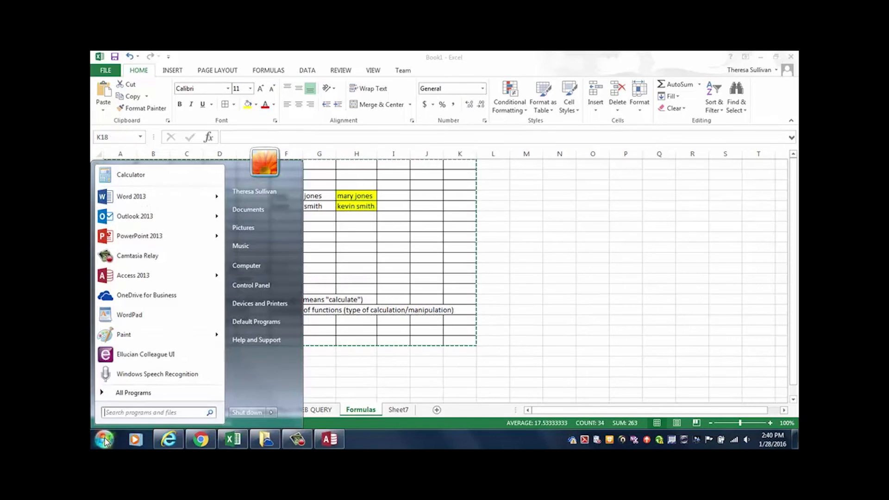
left_click(135, 198)
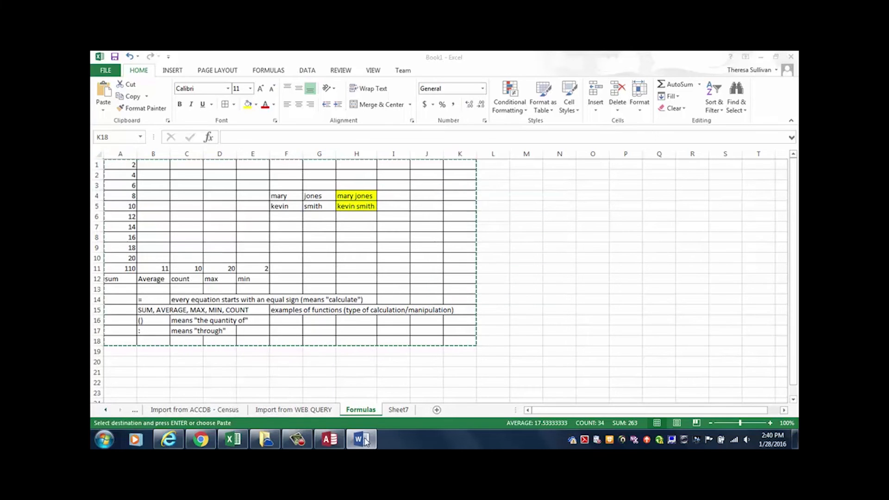
left_click(365, 440)
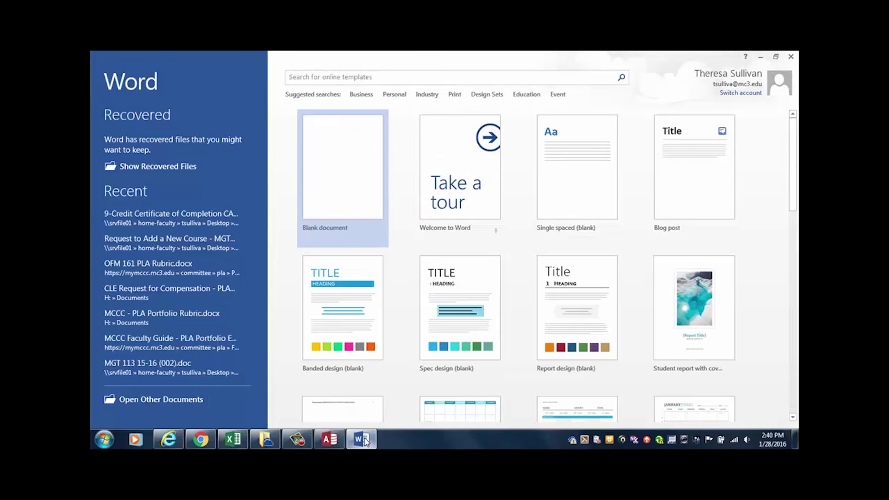
left_click(341, 179)
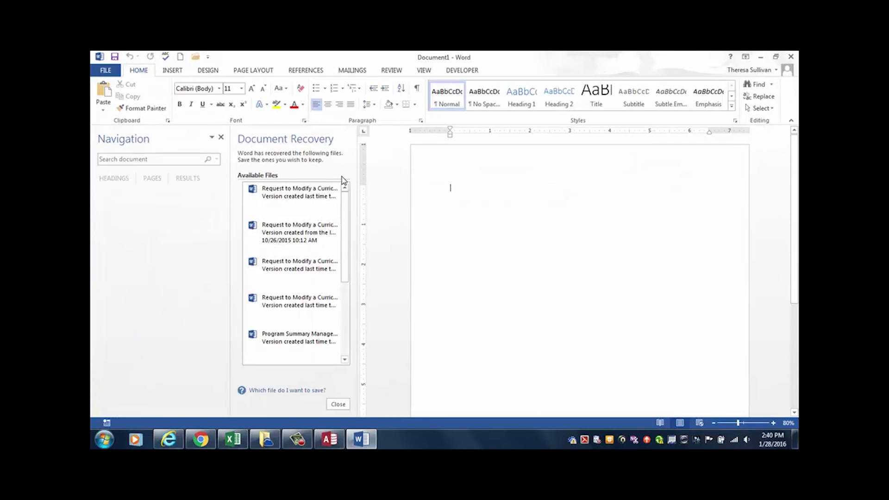
- Close Document Recovery, removing the recovered files, and close the Navigation pane
left_click(338, 404)
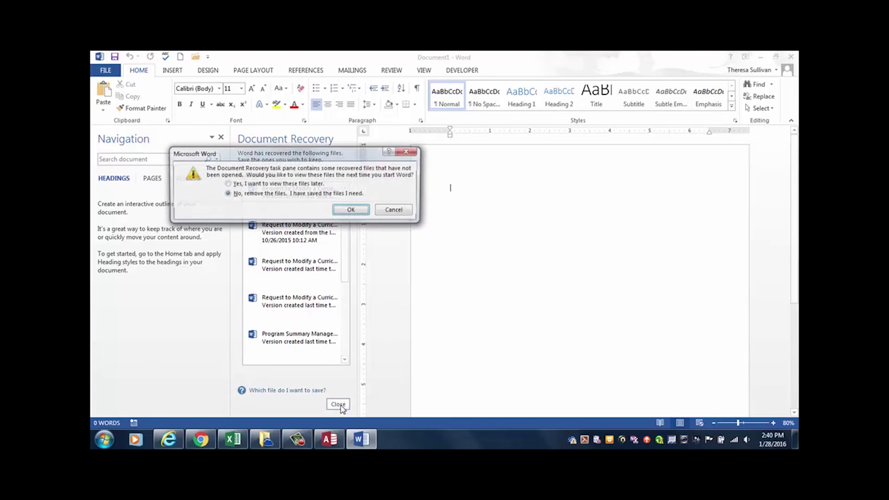
key("Return")
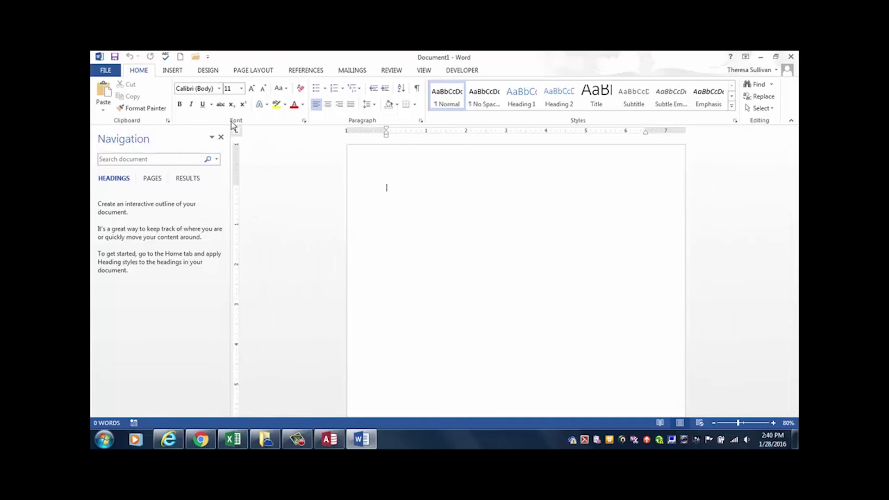
left_click(221, 137)
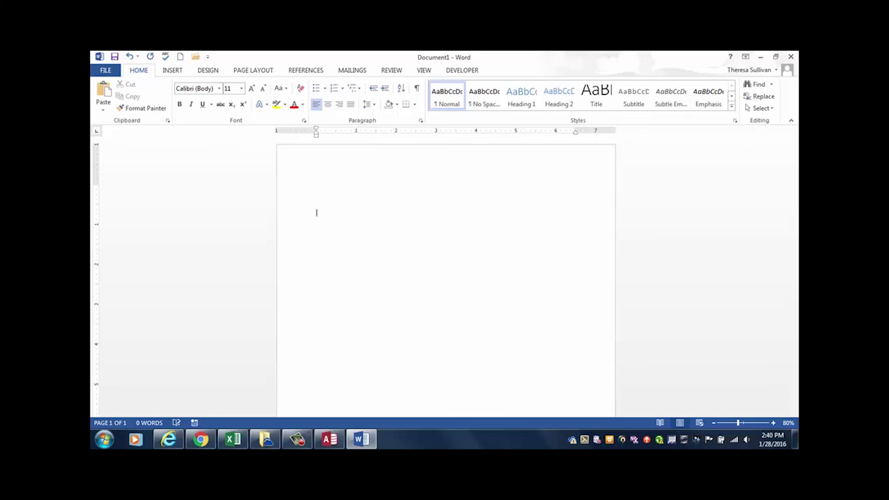
- Try a regular paste of the copied Excel range into the document, and undo it
key("ctrl+v")
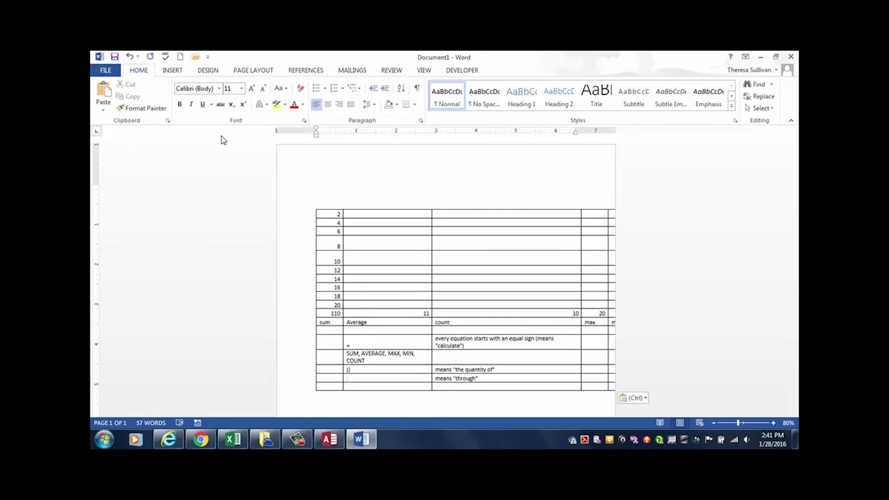
left_click(129, 56)
- Paste the copied range into the Word document as a Microsoft Excel Worksheet Object, enabling the data connections in Excel's security notice
left_click(108, 111)
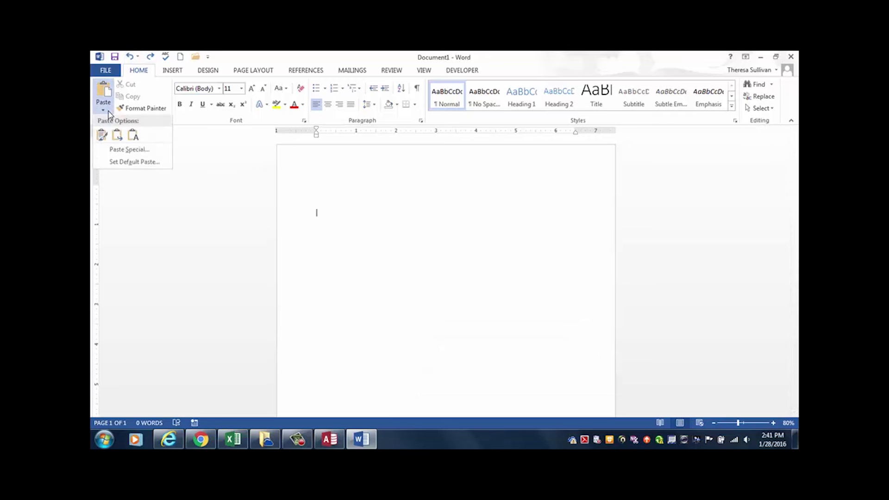
left_click(129, 150)
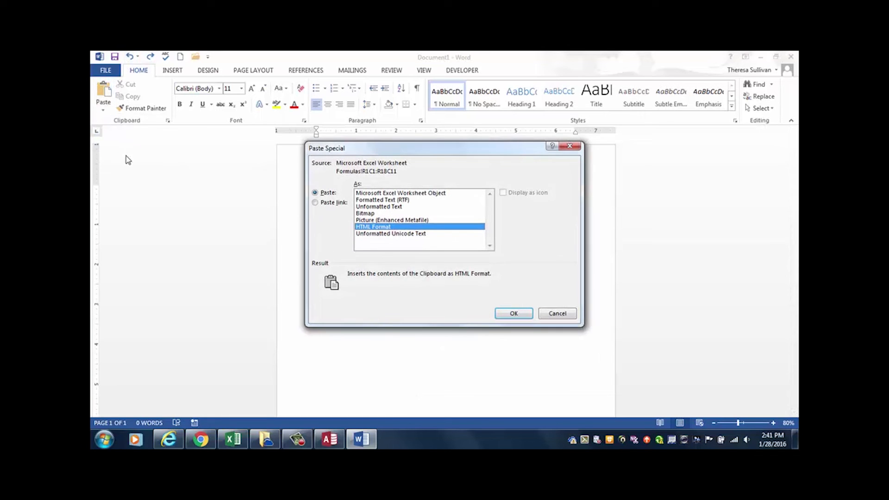
left_click(379, 193)
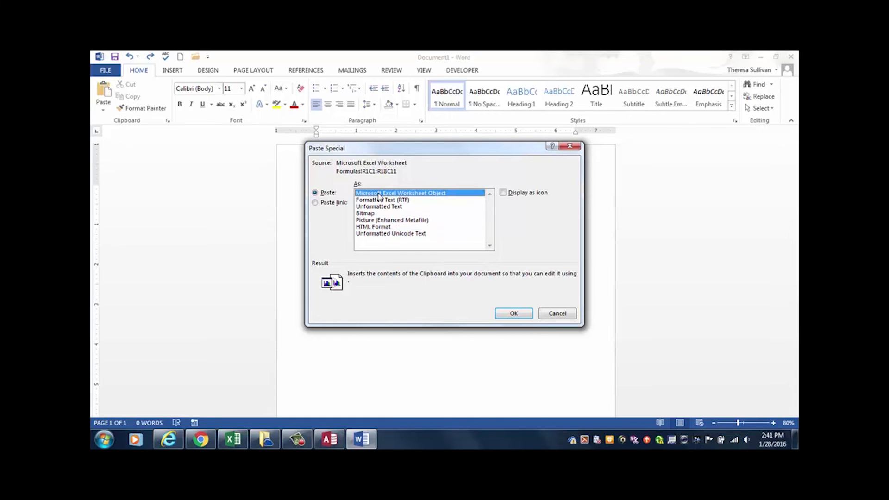
left_click(513, 313)
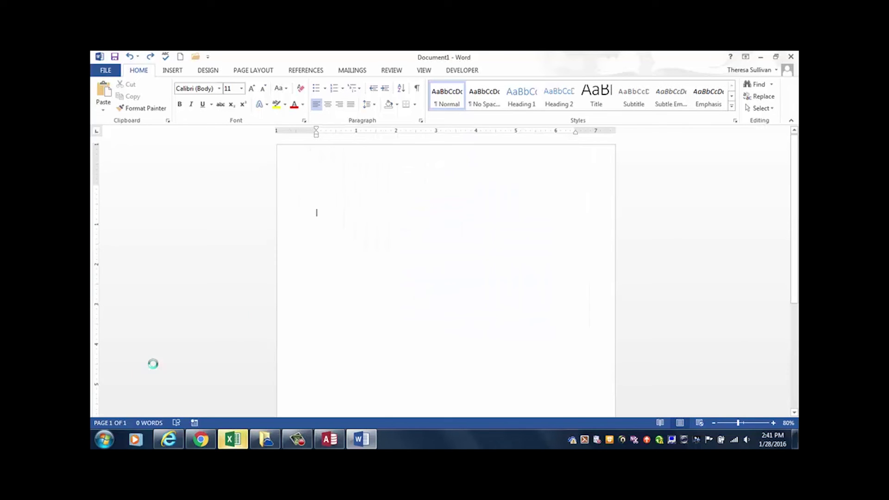
left_click(233, 439)
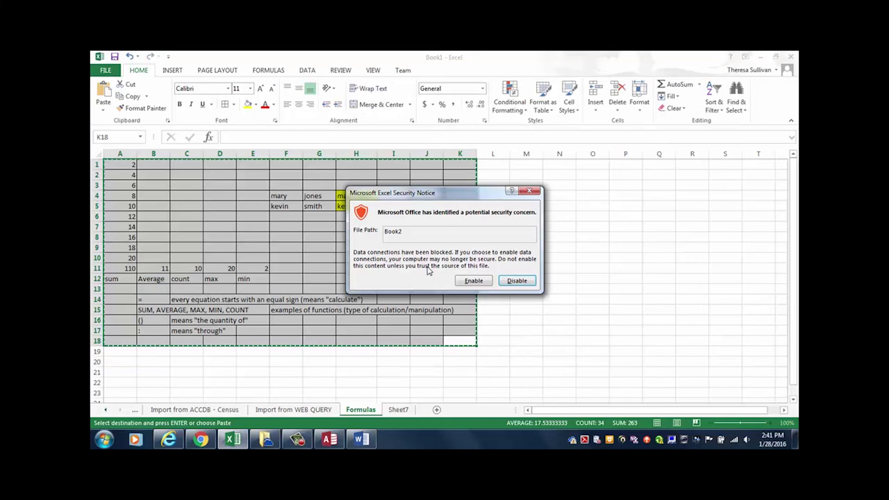
left_click(474, 280)
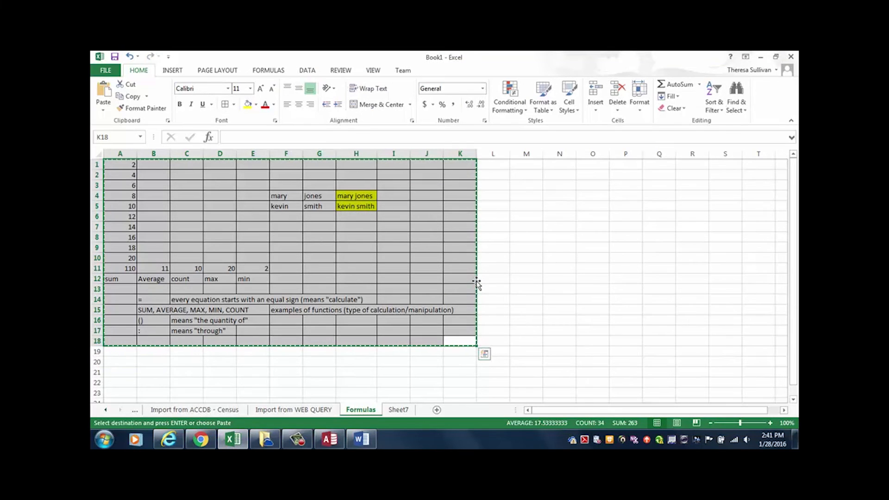
left_click(366, 444)
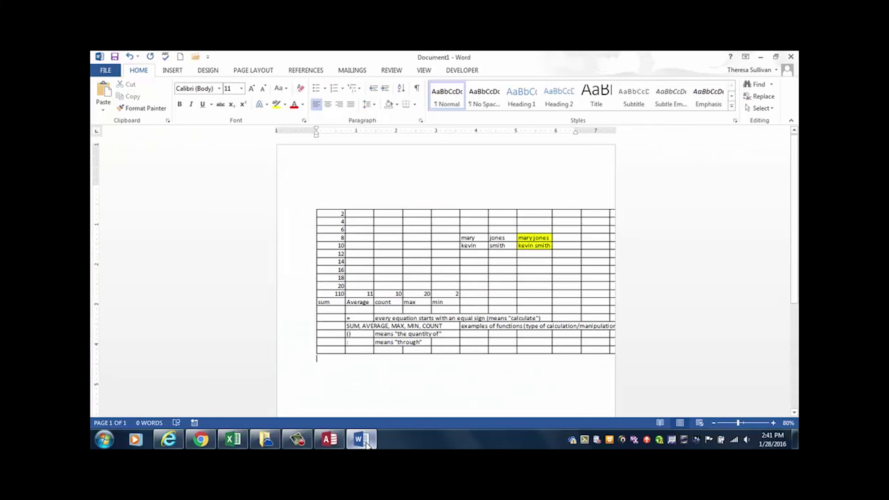
- Open the embedded Excel worksheet object in the document for editing, enabling its data connections
left_click(445, 236)
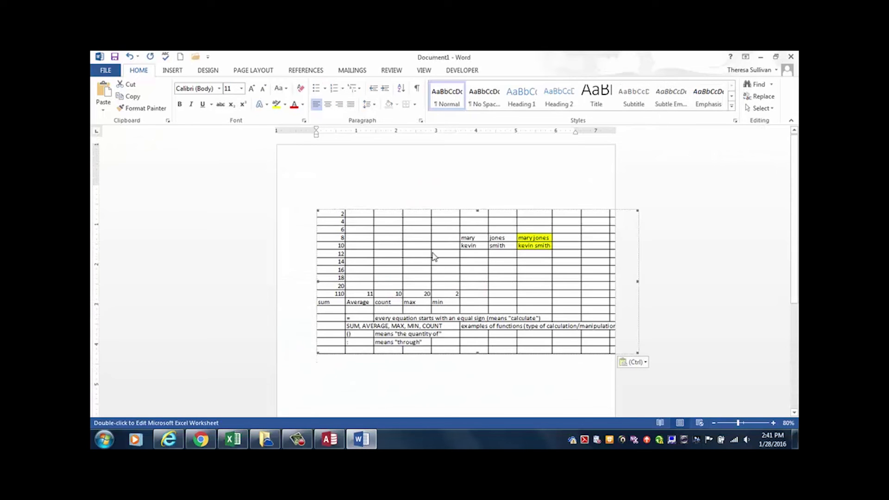
double_click(494, 245)
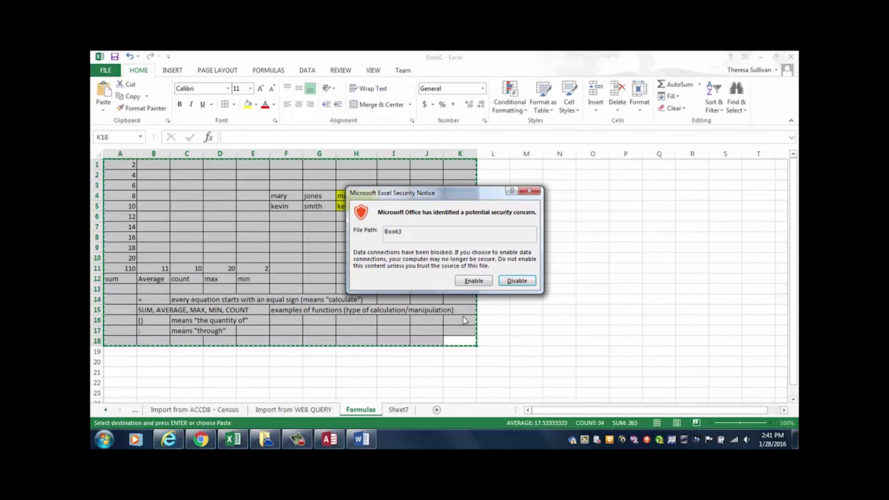
left_click(473, 281)
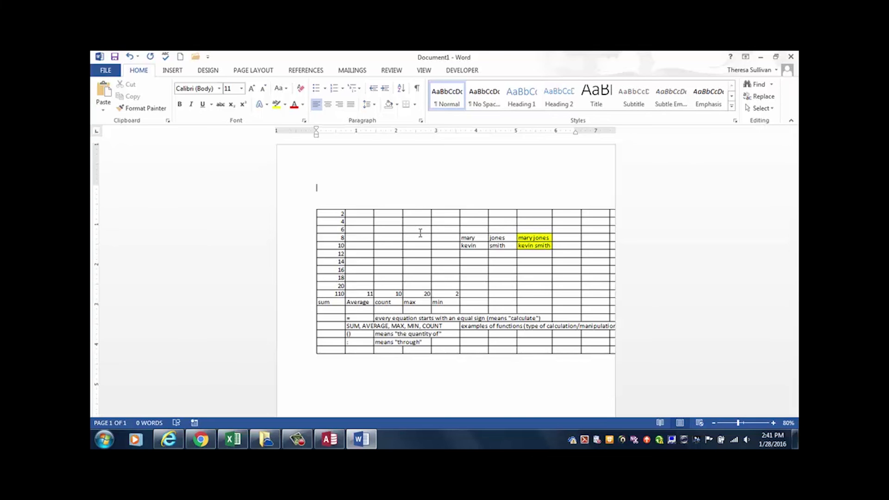
- Start PowerPoint and create a blank presentation
left_click(93, 443)
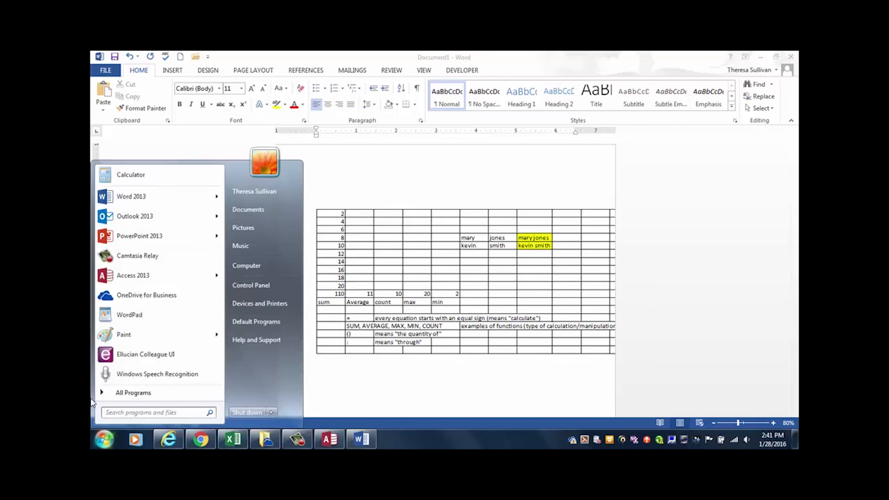
left_click(148, 237)
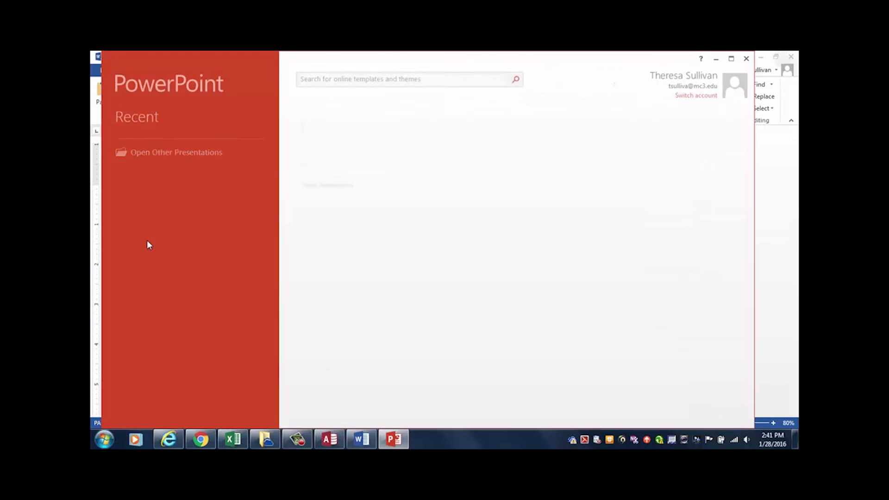
left_click(362, 149)
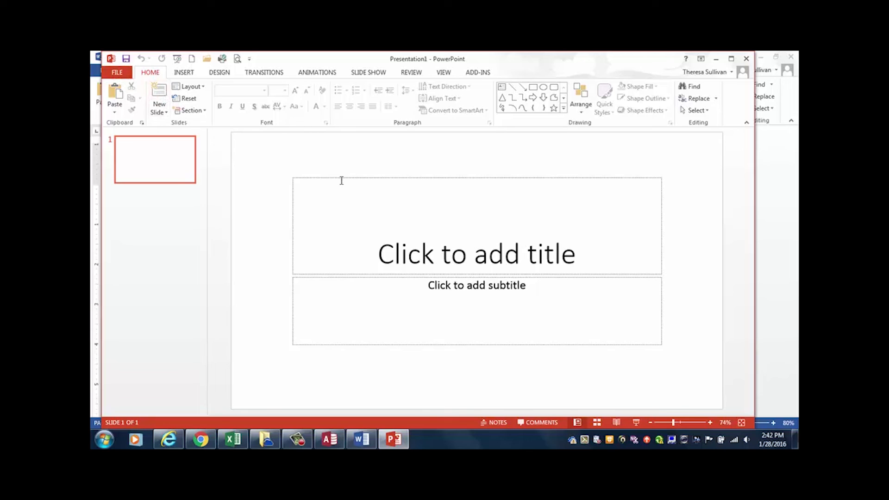
- Enter "Sample Text from Excel" as the title of the first slide
left_click(434, 259)
type("Sample Text")
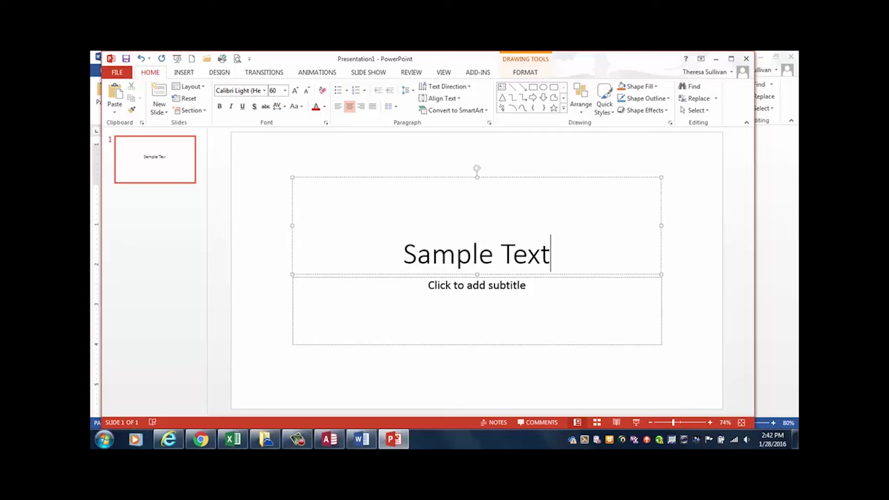
type(" from Excel")
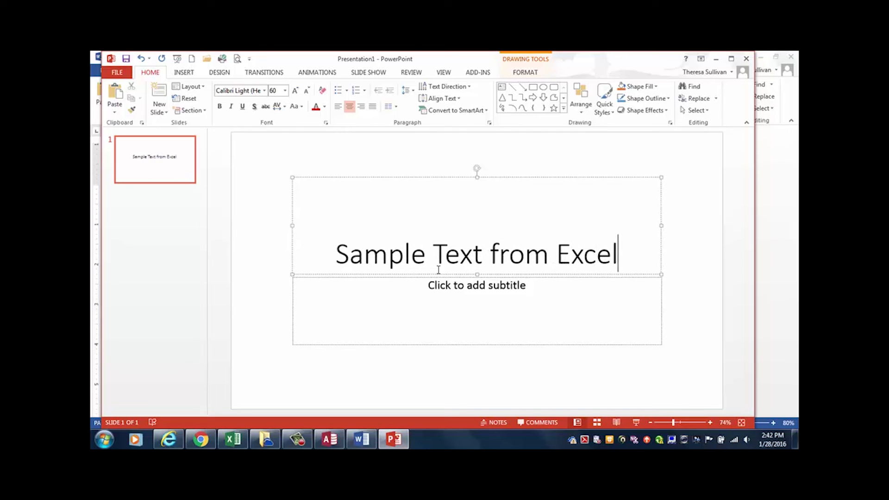
- Open the layout choices for a new slide
left_click(159, 108)
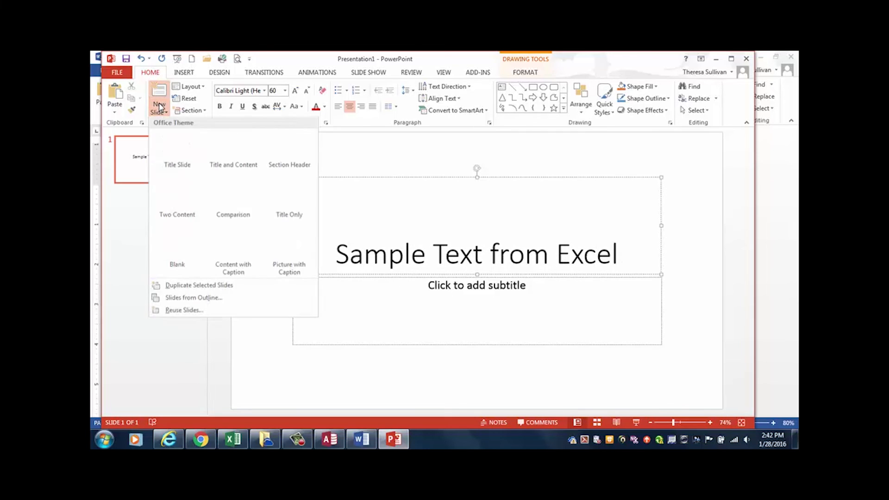